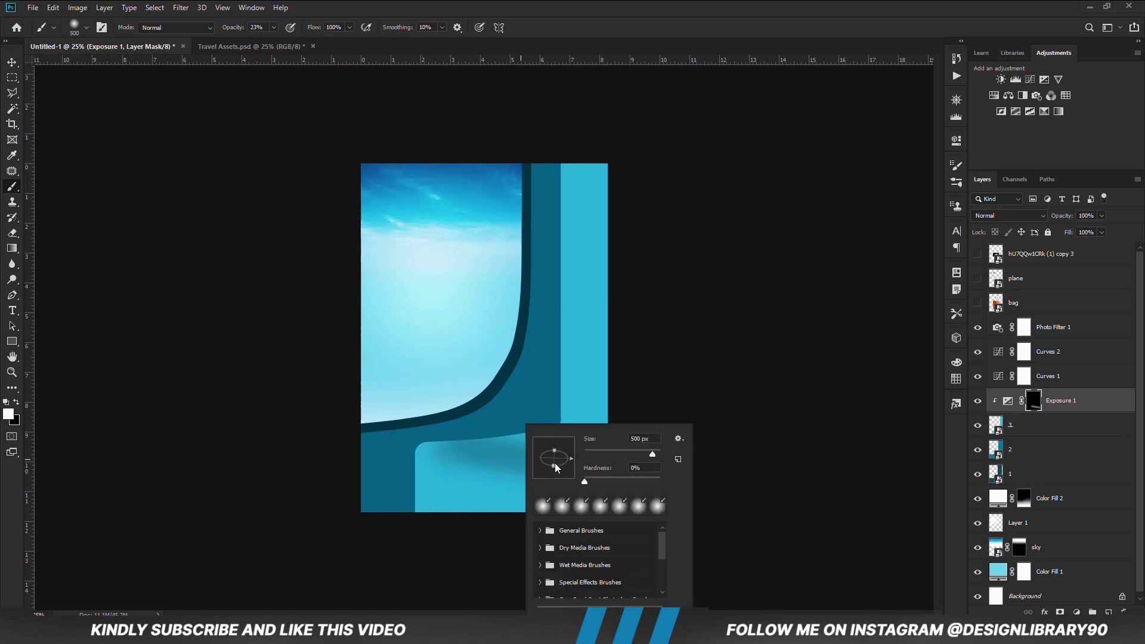
# Step: Paint white on the Exposure 1 mask with a flattened 800 px soft brush at 23% opacity, extending the shadow toward the poster's right edge
pyautogui.click(437, 13)
pyautogui.press(']')
pyautogui.press(']')
pyautogui.press(']')
pyautogui.moveTo(583, 463)
pyautogui.mouseDown()
pyautogui.moveTo(488, 448)
pyautogui.moveTo(516, 438)
pyautogui.moveTo(621, 465)
pyautogui.mouseUp()
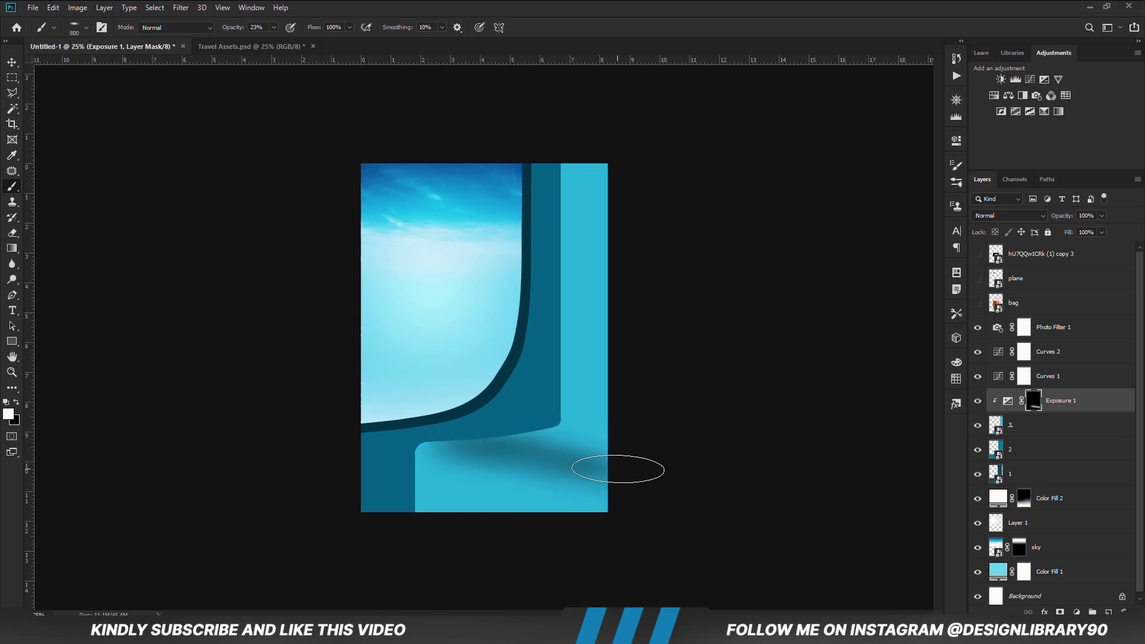
# Step: Soften the shadow below the dark teal panel by painting black on the Exposure 1 mask at 11% opacity
pyautogui.moveTo(273, 28); pyautogui.dragTo(271, 47)
pyautogui.click(492, 349)
pyautogui.moveTo(467, 439)
pyautogui.mouseDown()
pyautogui.moveTo(594, 471)
pyautogui.moveTo(522, 433)
pyautogui.moveTo(599, 457)
pyautogui.moveTo(467, 421)
pyautogui.moveTo(623, 429)
pyautogui.moveTo(526, 441)
pyautogui.moveTo(633, 477)
pyautogui.mouseUp()
pyautogui.press('v')
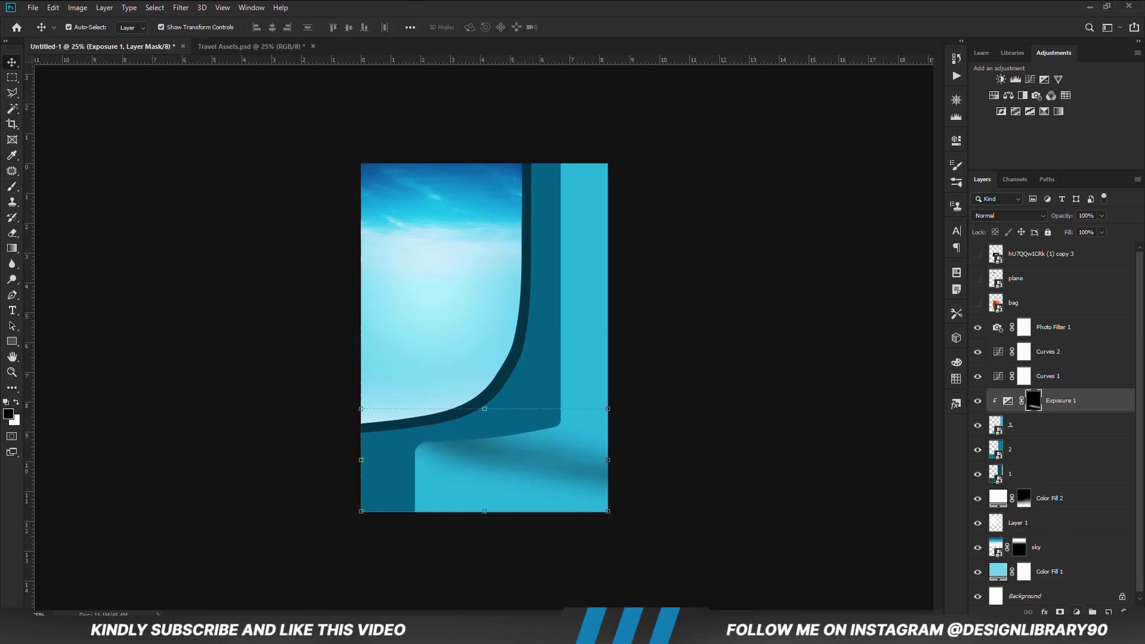
# Step: Add a clipped Exposure adjustment above Exposure 1, set Exposure to about -1.44, and invert its mask
pyautogui.click(1077, 613)
pyautogui.click(1070, 473)
pyautogui.click(853, 338)
pyautogui.moveTo(853, 204); pyautogui.dragTo(839, 203)
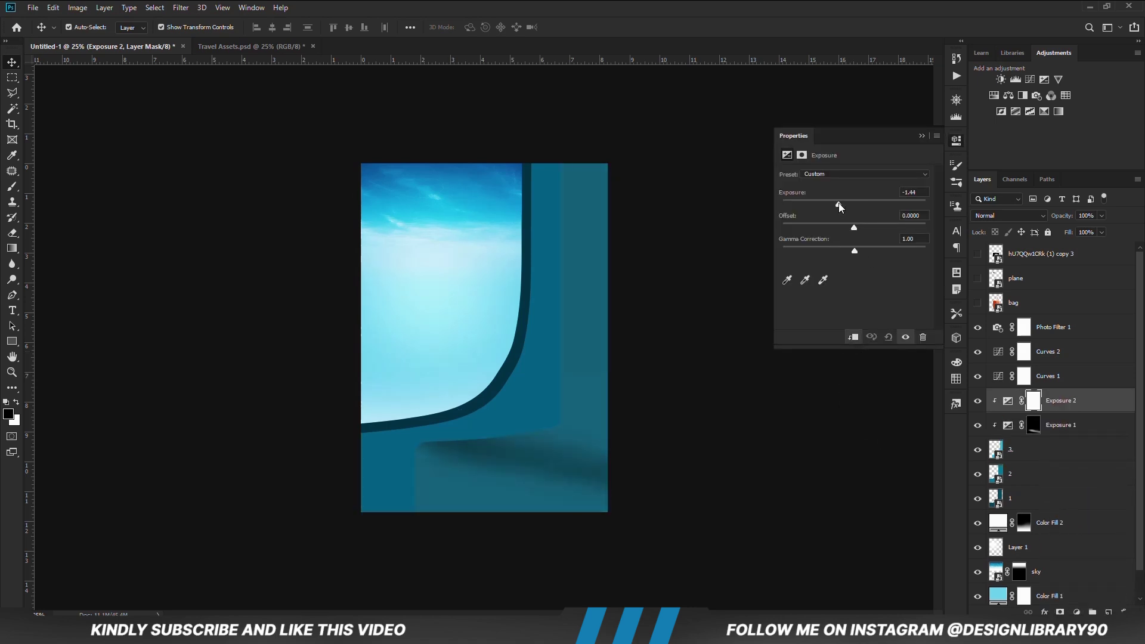
pyautogui.click(921, 137)
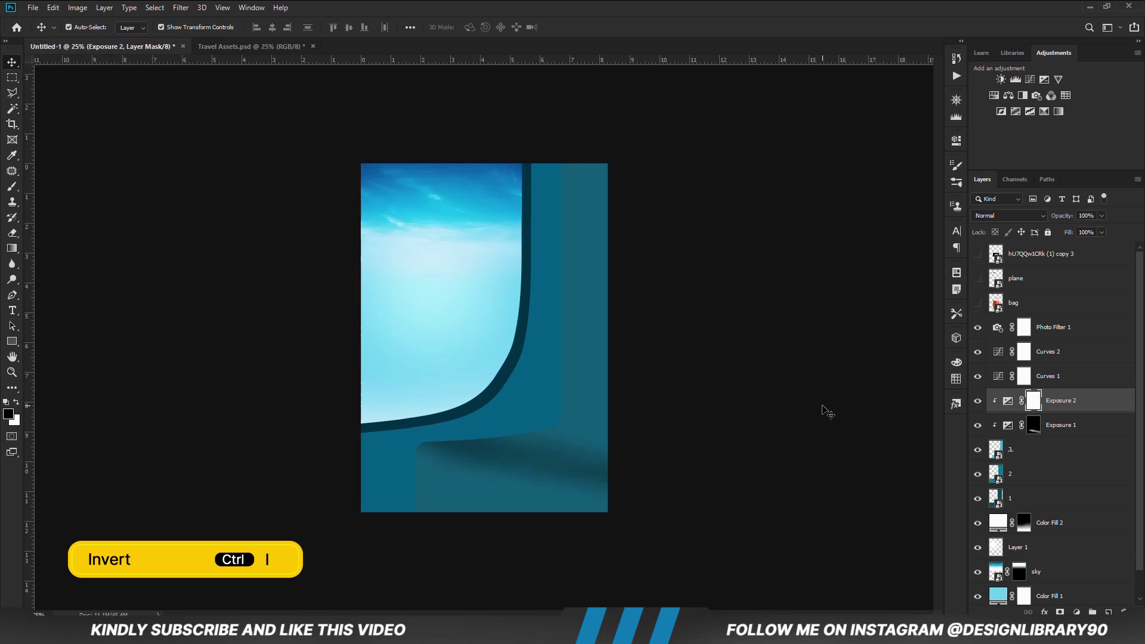
pyautogui.hotkey('ctrl', 'i')
# Step: Paint white on the Exposure 2 mask at 11% opacity with a flattened 800–900 px brush, deepening the shadow under the dark teal panel
pyautogui.press('b')
pyautogui.press('b')
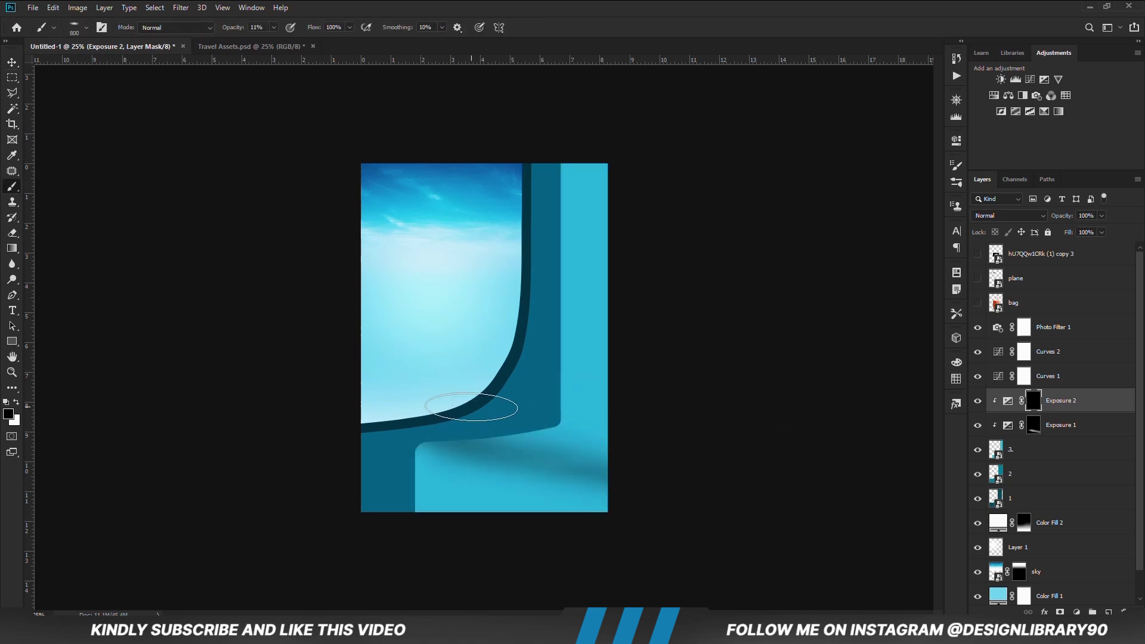
pyautogui.press('x')
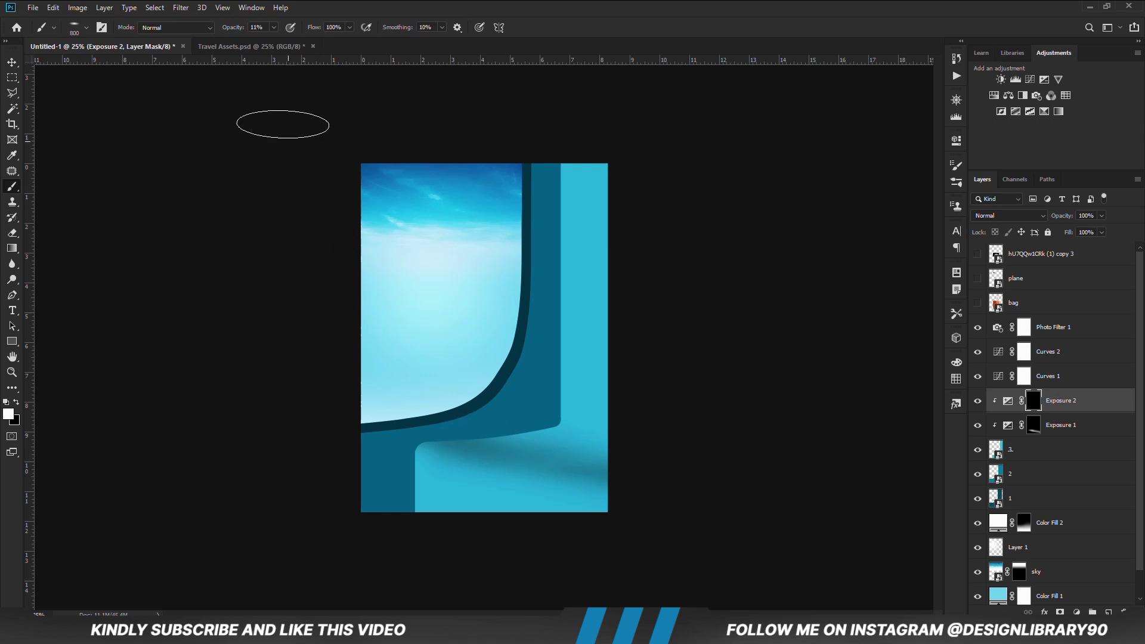
pyautogui.moveTo(538, 438)
pyautogui.mouseDown()
pyautogui.moveTo(528, 453)
pyautogui.moveTo(487, 443)
pyautogui.mouseUp()
pyautogui.press(']')
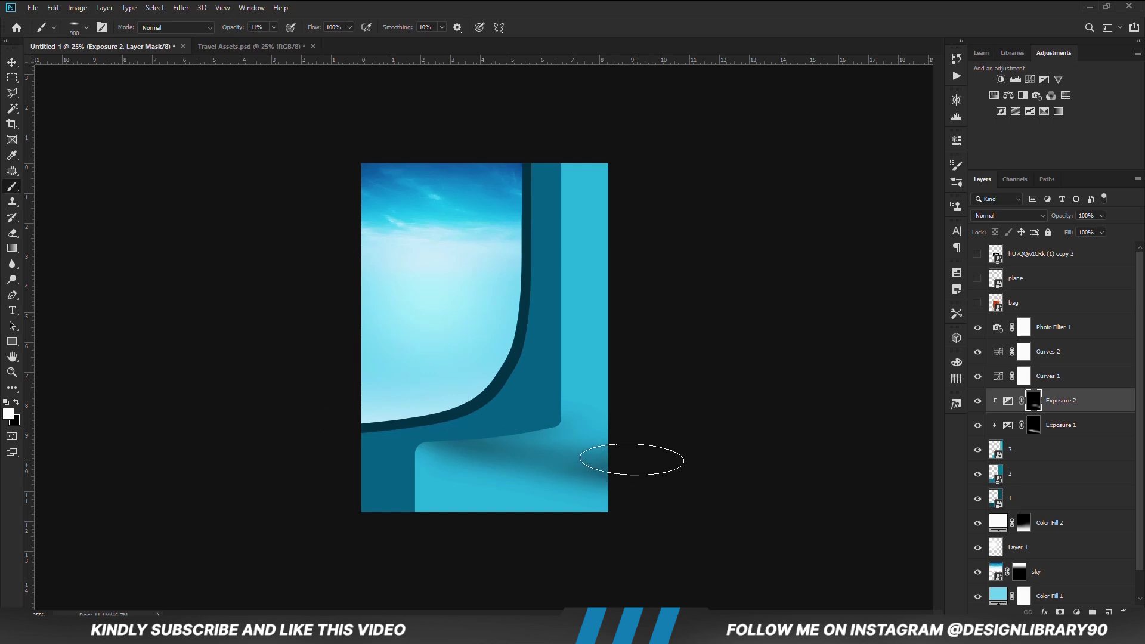
pyautogui.press('v')
pyautogui.click(806, 443)
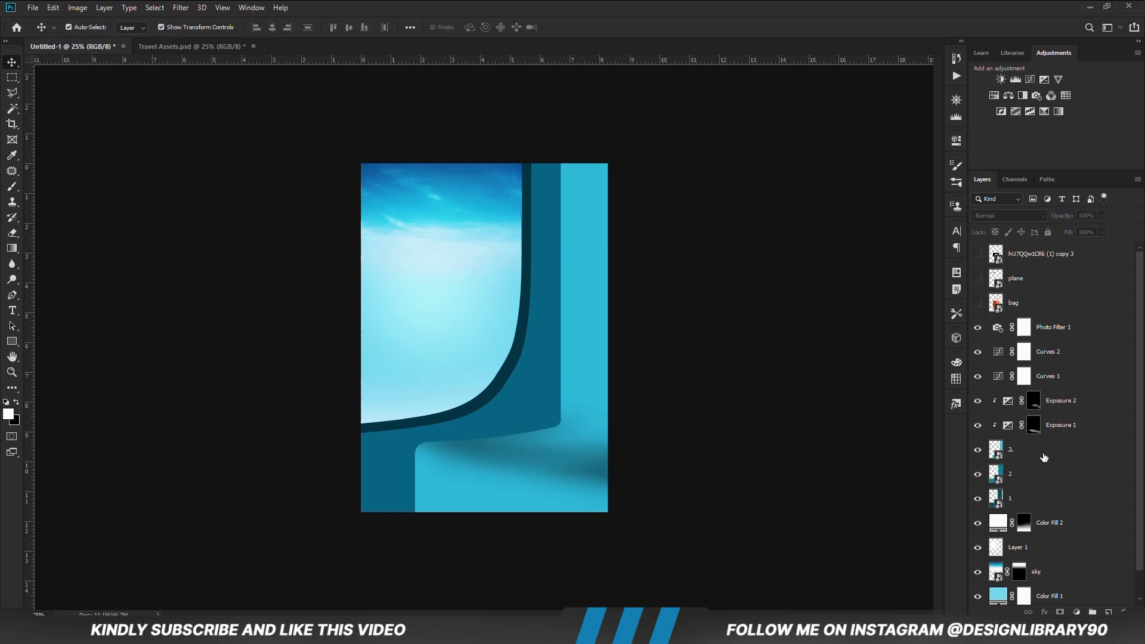
# Step: Add an Exposure adjustment clipped to layer 3, lower Exposure until the light-blue panel is nearly black, and invert its mask
pyautogui.click(1045, 456)
pyautogui.click(1075, 612)
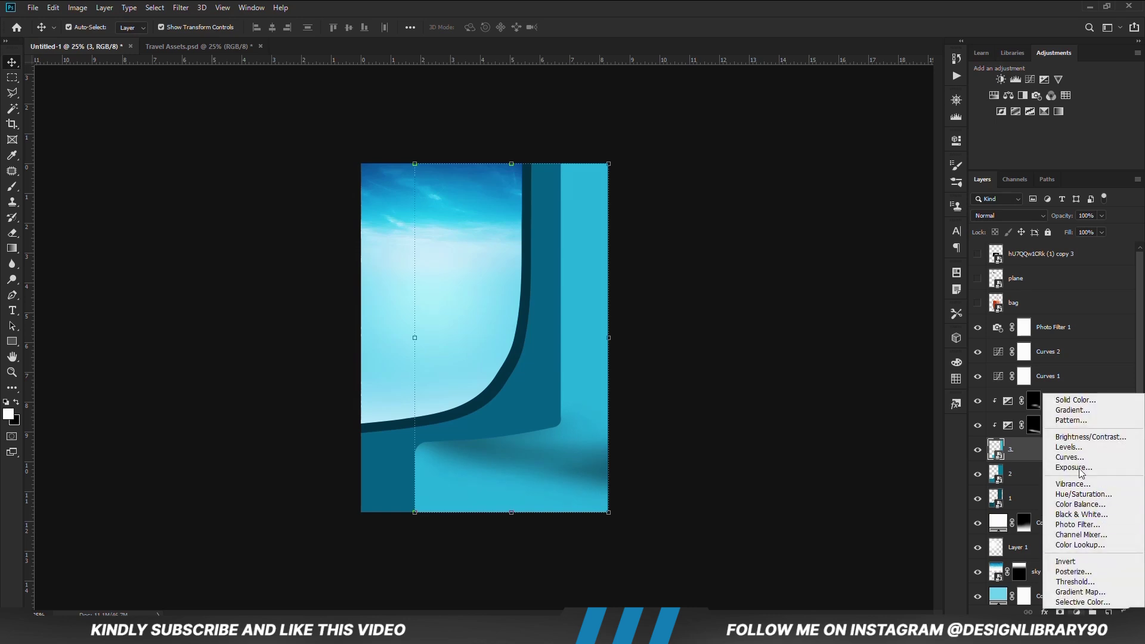
pyautogui.click(1073, 466)
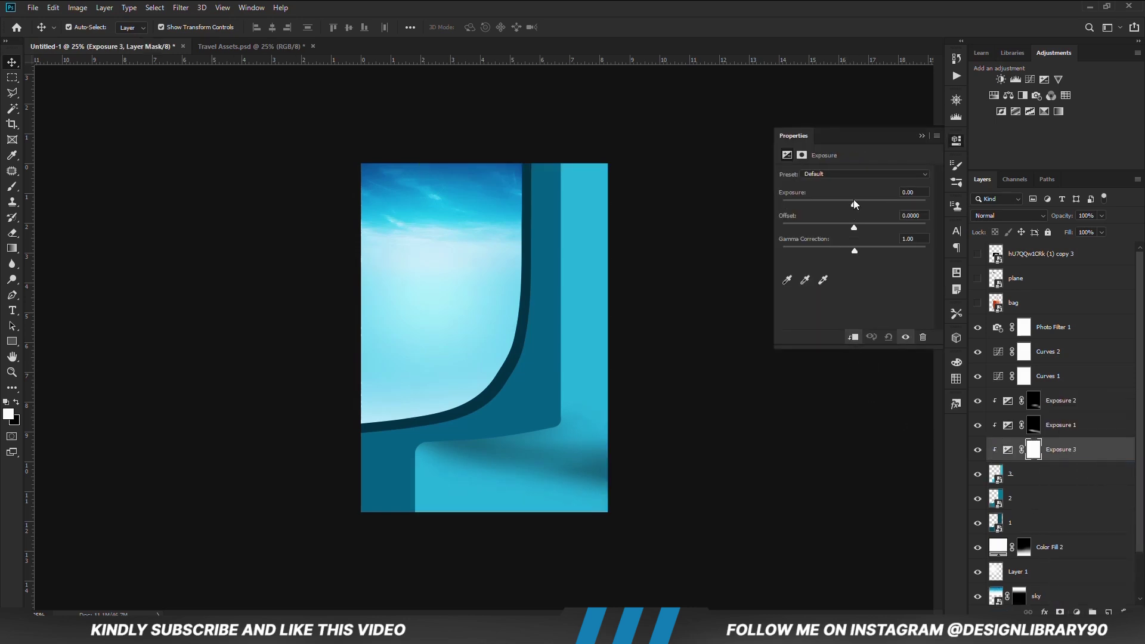
pyautogui.moveTo(853, 205); pyautogui.dragTo(809, 203)
pyautogui.click(918, 135)
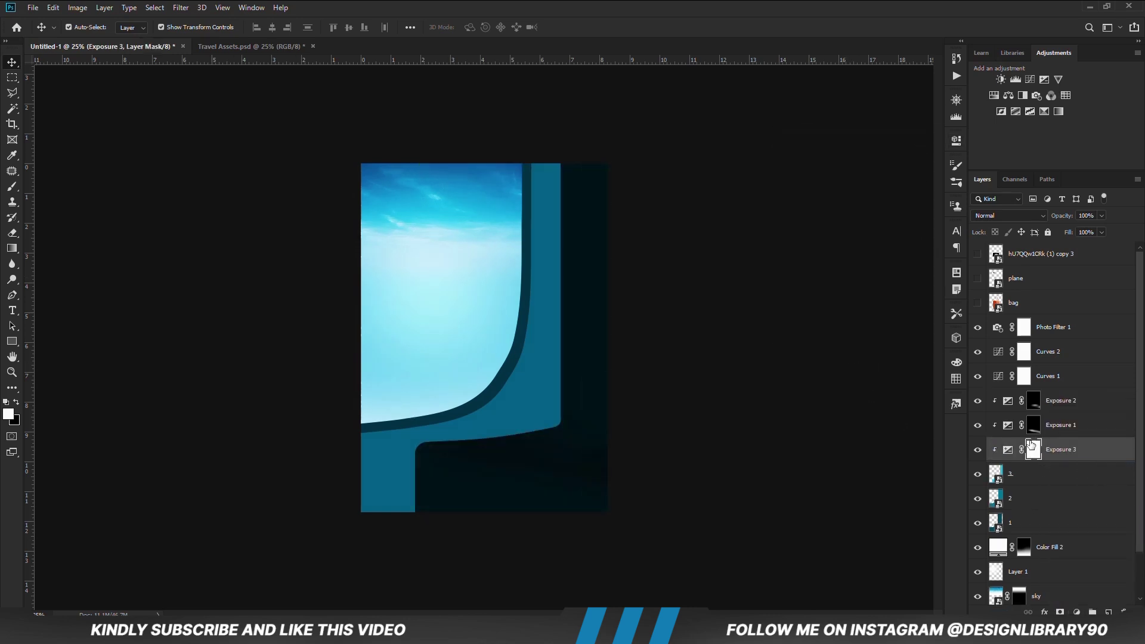
pyautogui.hotkey('ctrl', 'i')
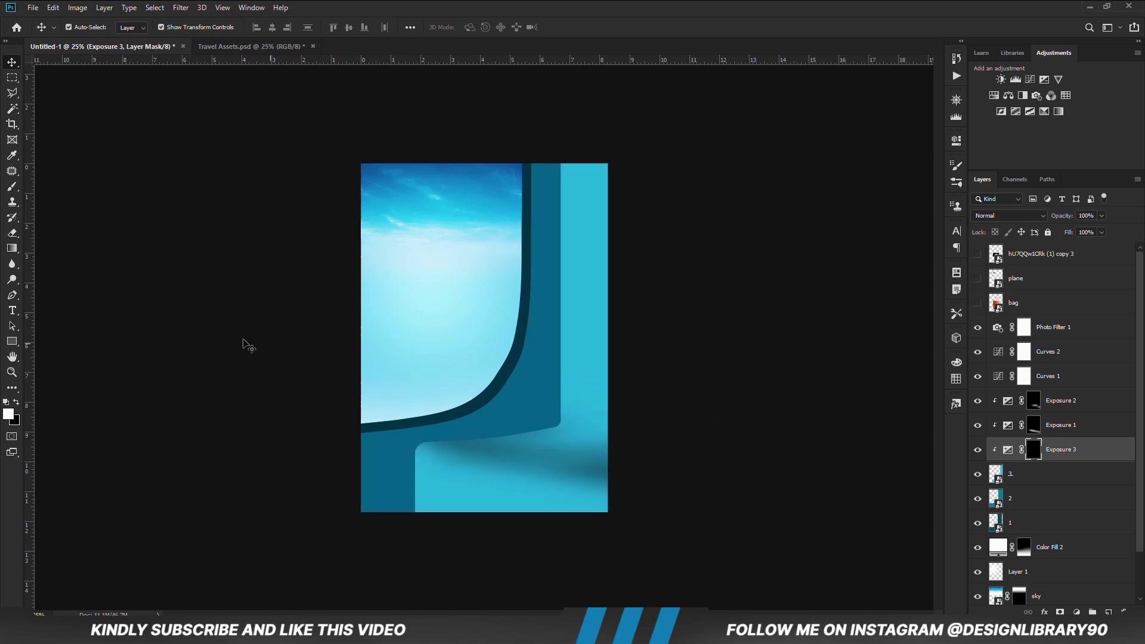
# Step: Draw a Pen path curving from the light-blue panel's inner corner down to the poster's lower-right corner
pyautogui.click(12, 295)
pyautogui.click(42, 299)
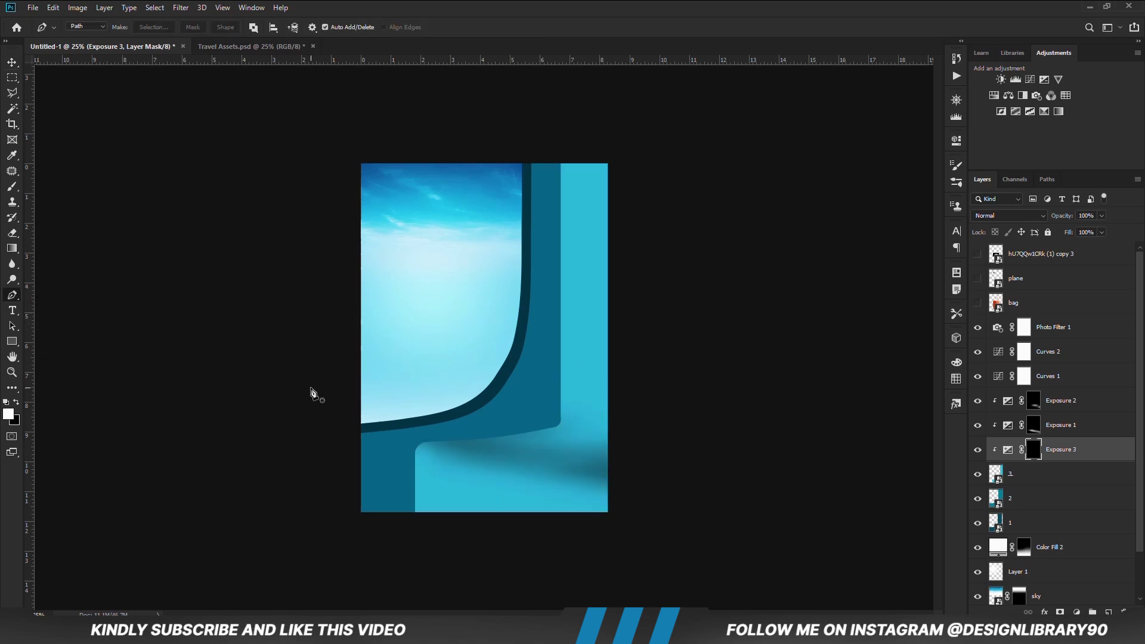
pyautogui.click(414, 442)
pyautogui.moveTo(616, 508); pyautogui.dragTo(648, 509)
pyautogui.scroll(2, 648, 508)
pyautogui.moveTo(429, 476); pyautogui.dragTo(403, 459)
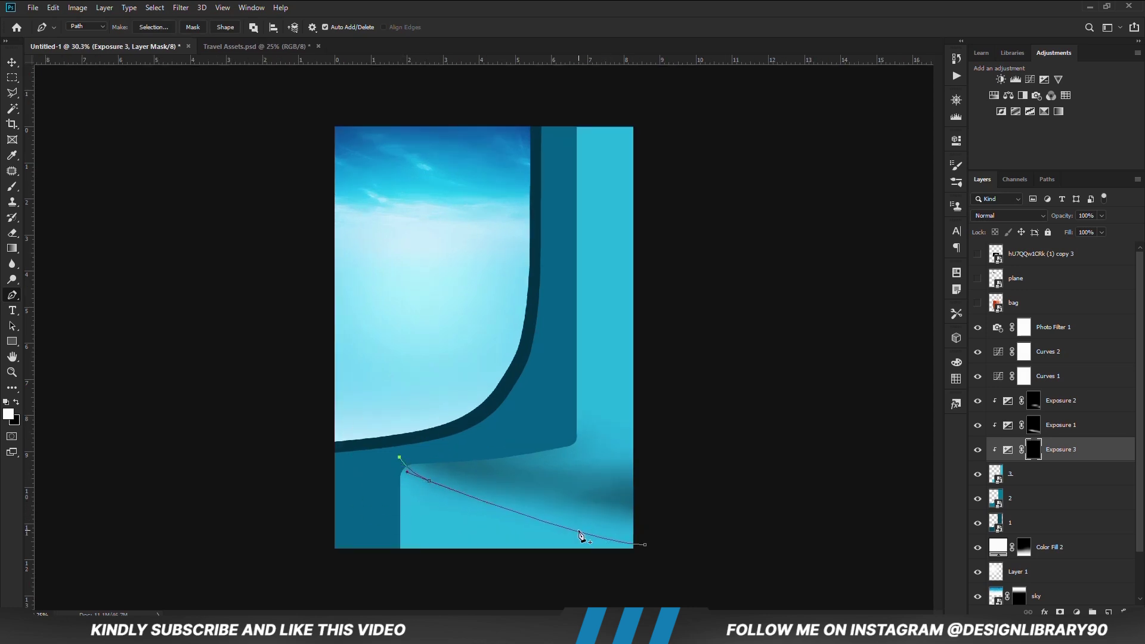
pyautogui.moveTo(581, 535); pyautogui.dragTo(589, 532)
# Step: Close the path around the area below the curve and convert it to a selection with 0 px feather
pyautogui.click(647, 572)
pyautogui.click(607, 579)
pyautogui.click(422, 582)
pyautogui.moveTo(369, 566); pyautogui.dragTo(379, 474)
pyautogui.rightClick(413, 514)
pyautogui.click(447, 295)
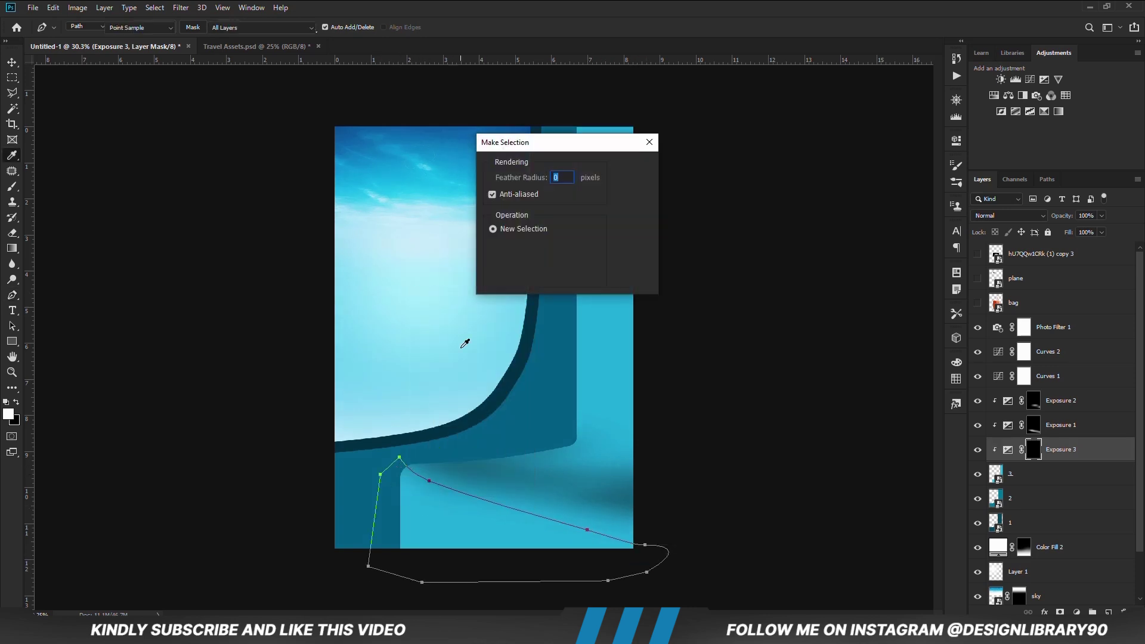
pyautogui.click(628, 166)
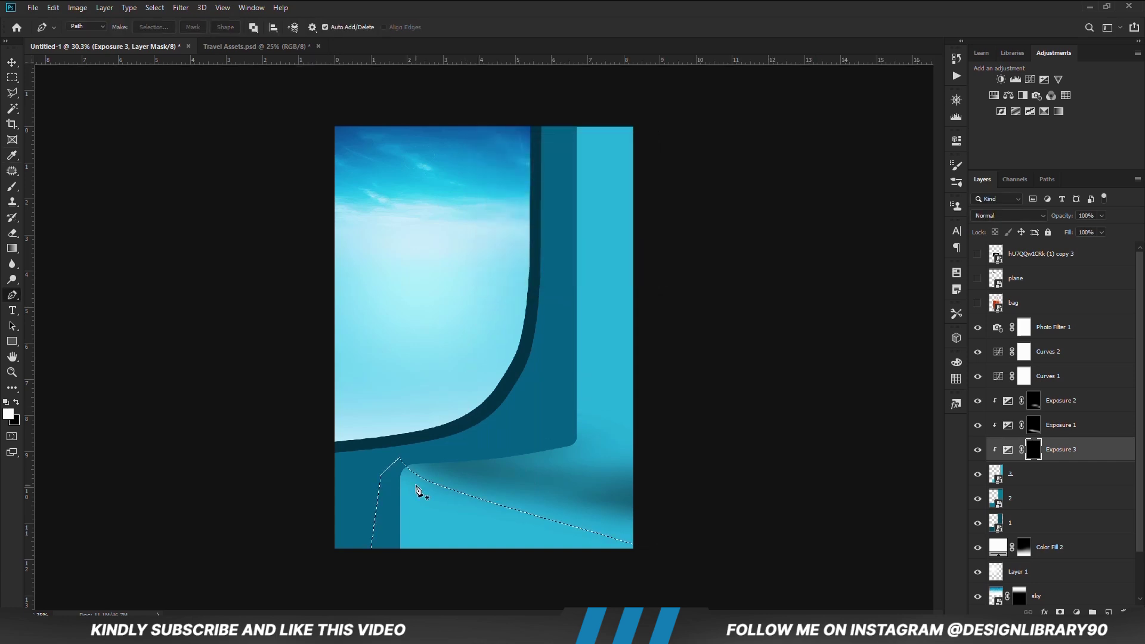
# Step: Paint a dark fold shadow along the selection's curved edge on the Exposure 3 mask with a 600 px white brush at 48% opacity
pyautogui.rightClick(11, 188)
pyautogui.click(72, 186)
pyautogui.moveTo(273, 27); pyautogui.dragTo(277, 39)
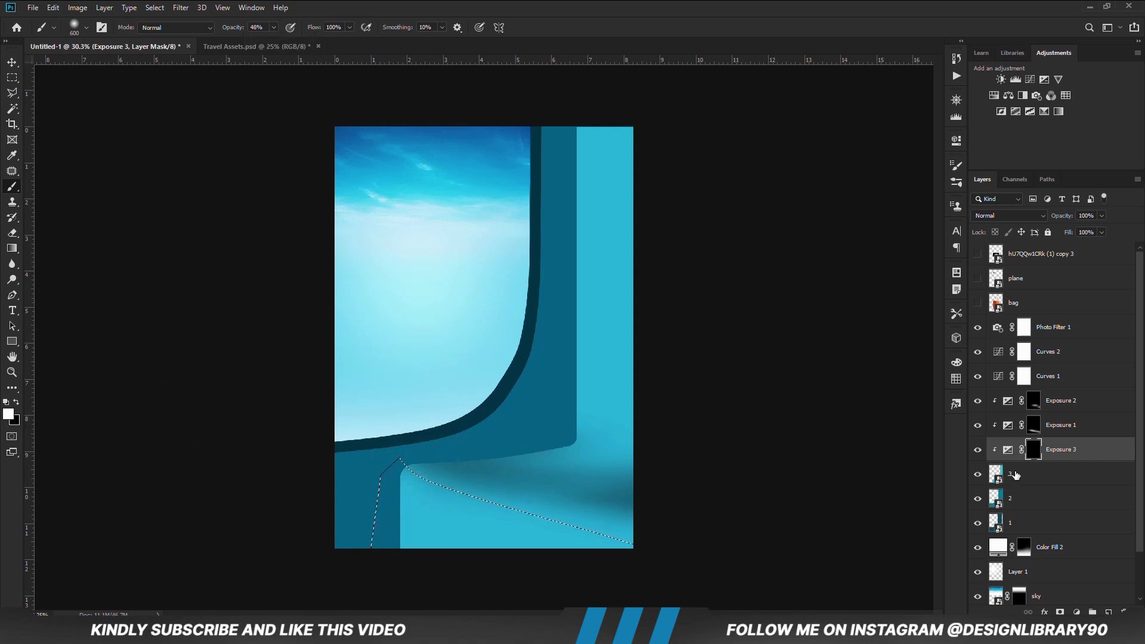
pyautogui.moveTo(456, 461)
pyautogui.mouseDown()
pyautogui.moveTo(537, 503)
pyautogui.moveTo(481, 498)
pyautogui.moveTo(575, 493)
pyautogui.moveTo(659, 526)
pyautogui.moveTo(696, 524)
pyautogui.moveTo(477, 488)
pyautogui.moveTo(368, 432)
pyautogui.mouseUp()
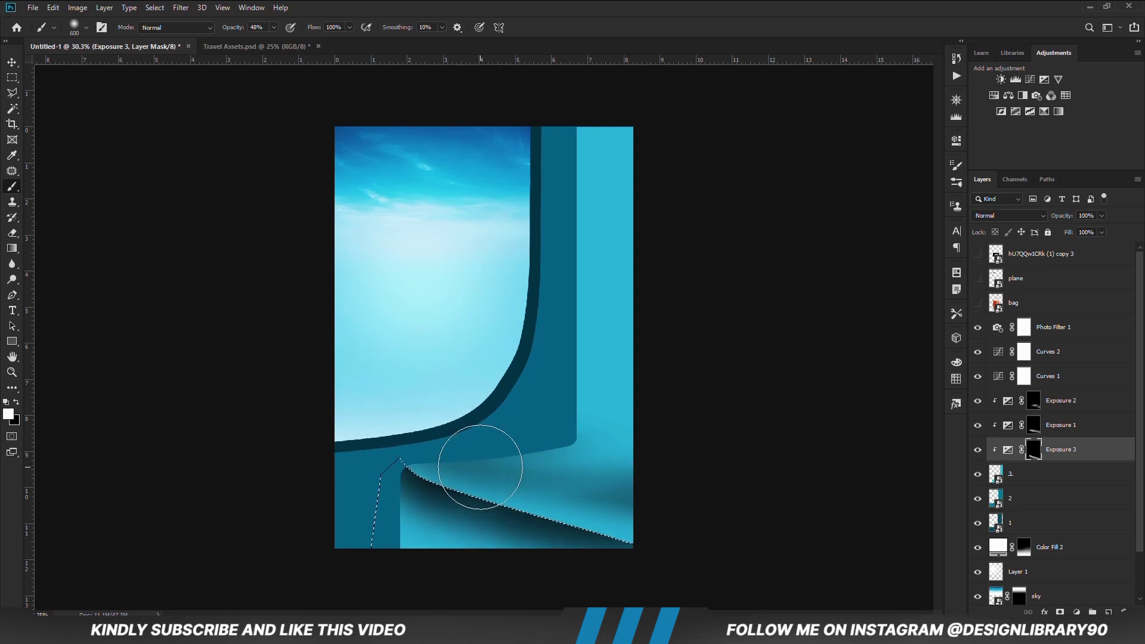
# Step: Soften the fold shadow inside the selection by painting black on the Exposure 3 mask, reducing brush opacity to 10% and varying its size
pyautogui.click(17, 402)
pyautogui.moveTo(270, 35); pyautogui.dragTo(260, 38)
pyautogui.press('[')
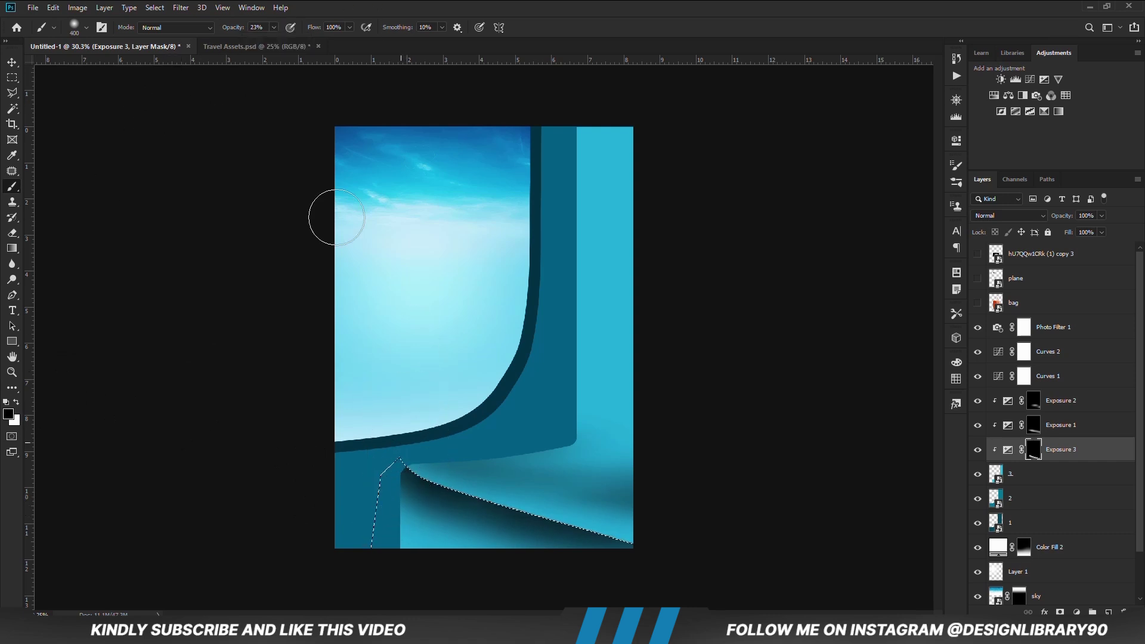
pyautogui.click(273, 27)
pyautogui.moveTo(267, 41); pyautogui.dragTo(265, 41)
pyautogui.press(']')
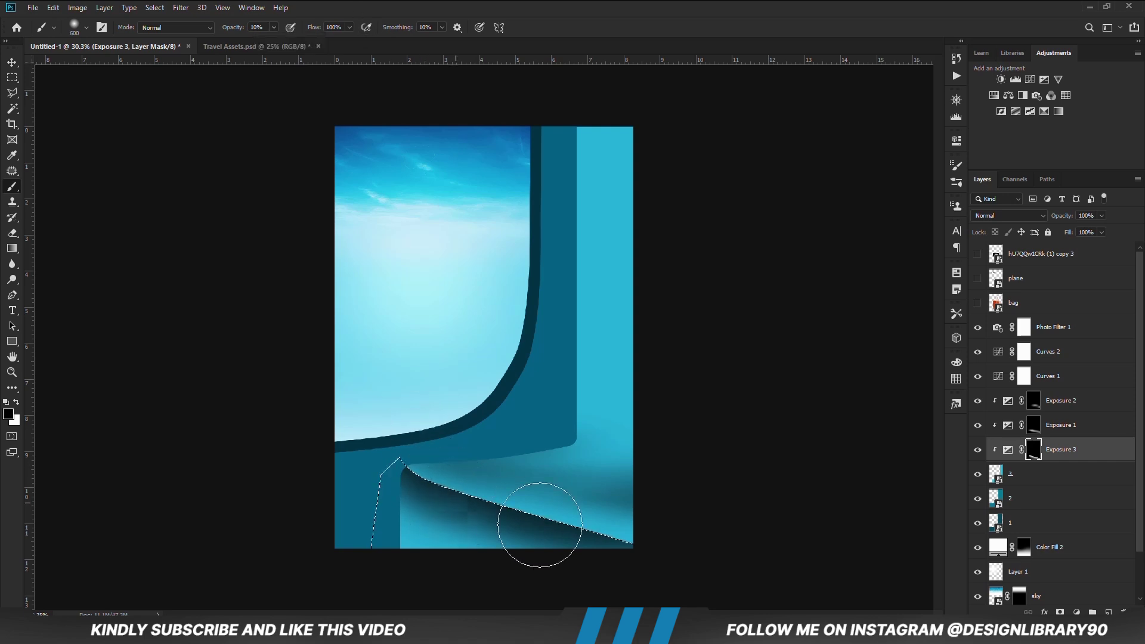
pyautogui.press('[')
pyautogui.press('[')
pyautogui.click(409, 528)
pyautogui.press(']')
pyautogui.press(']')
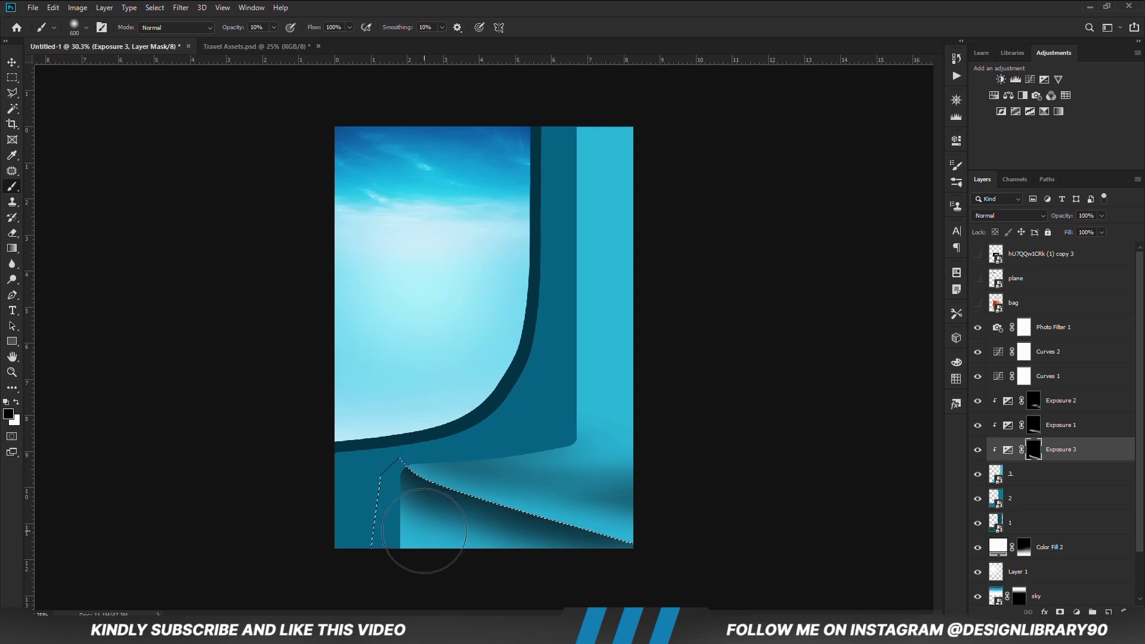
pyautogui.click(651, 544)
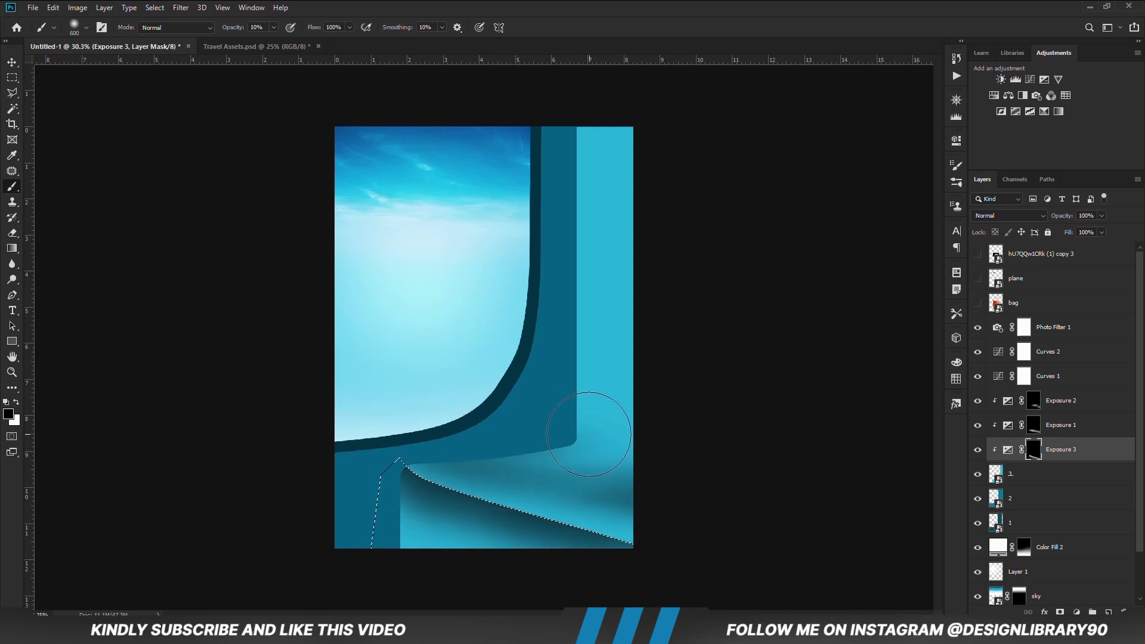
# Step: Clear the selection and apply a 12-pixel Gaussian Blur to the Exposure 3 mask
pyautogui.hotkey('ctrl', 'd')
pyautogui.click(180, 8)
pyautogui.moveTo(203, 141)
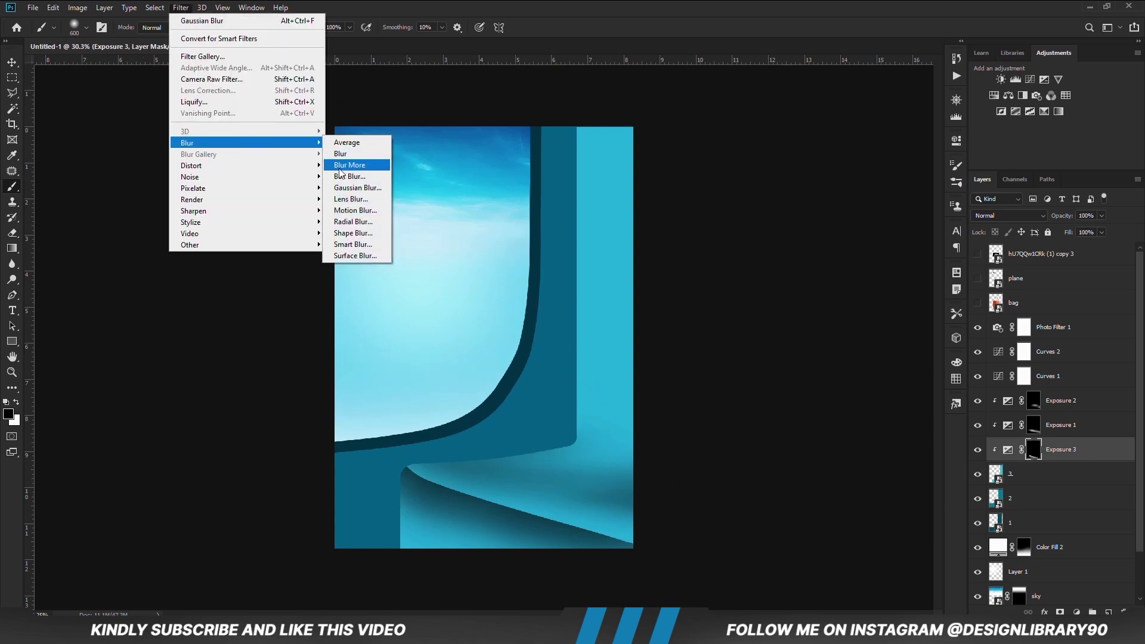
pyautogui.click(354, 188)
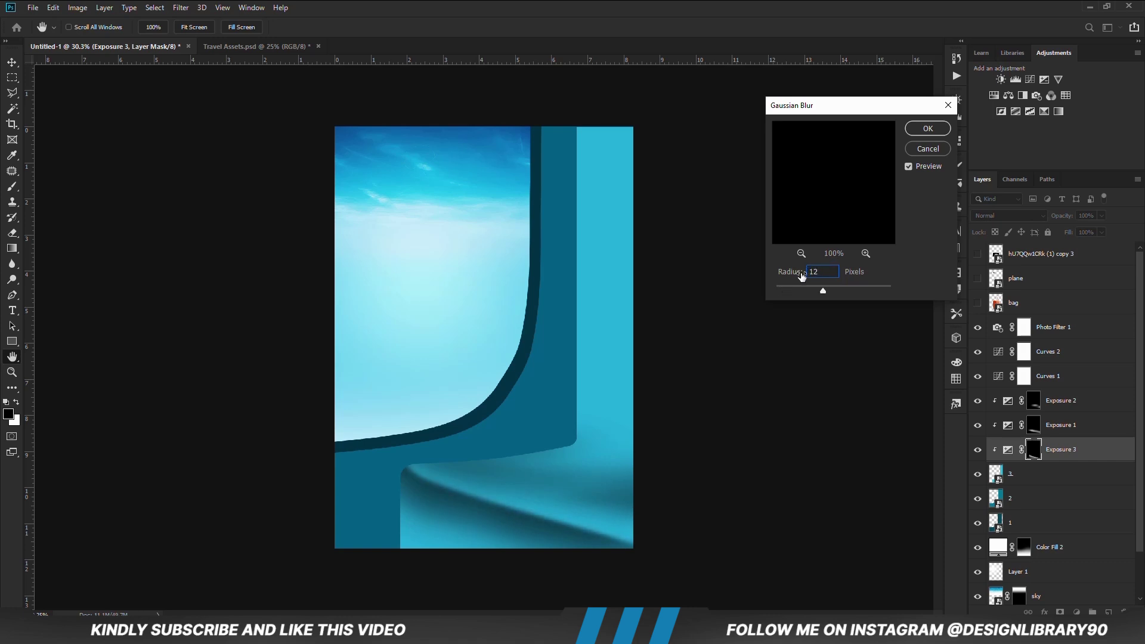
pyautogui.click(922, 131)
pyautogui.press('b')
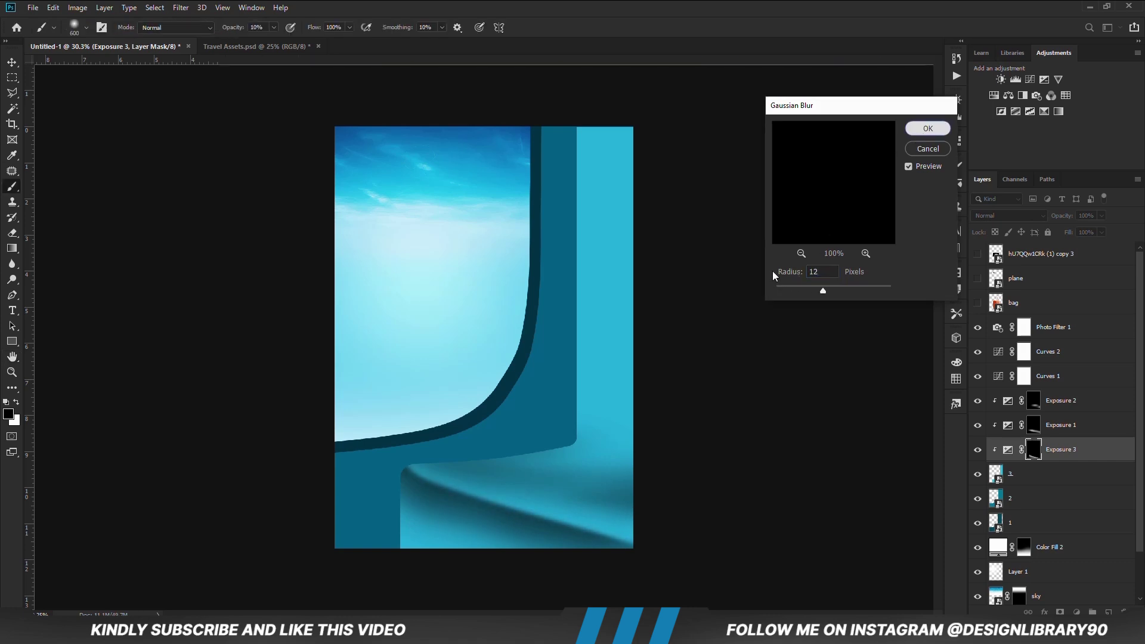
pyautogui.press('v')
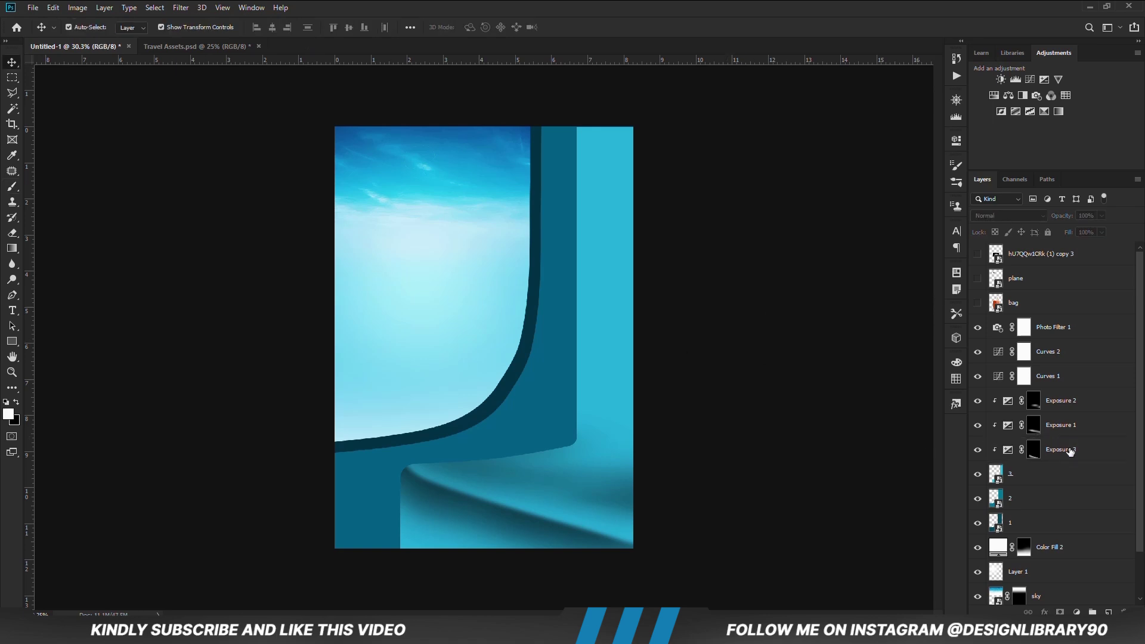
# Step: Add another darkening Exposure adjustment directly above layer 3, clipped to it, and invert its mask
pyautogui.click(1025, 474)
pyautogui.click(1076, 613)
pyautogui.click(1071, 472)
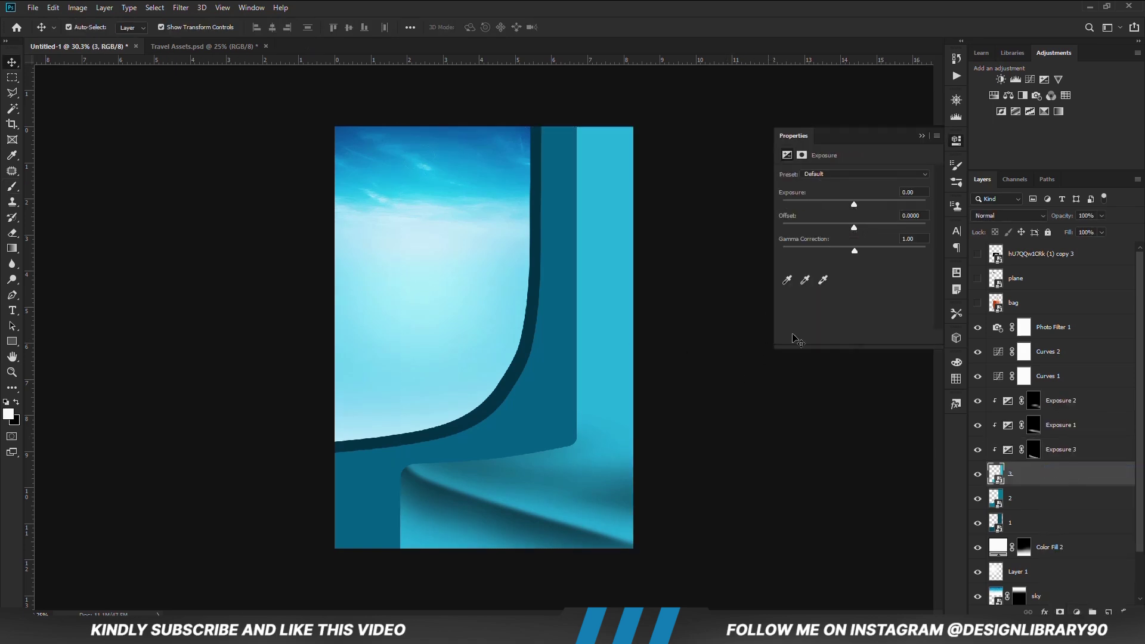
pyautogui.click(840, 205)
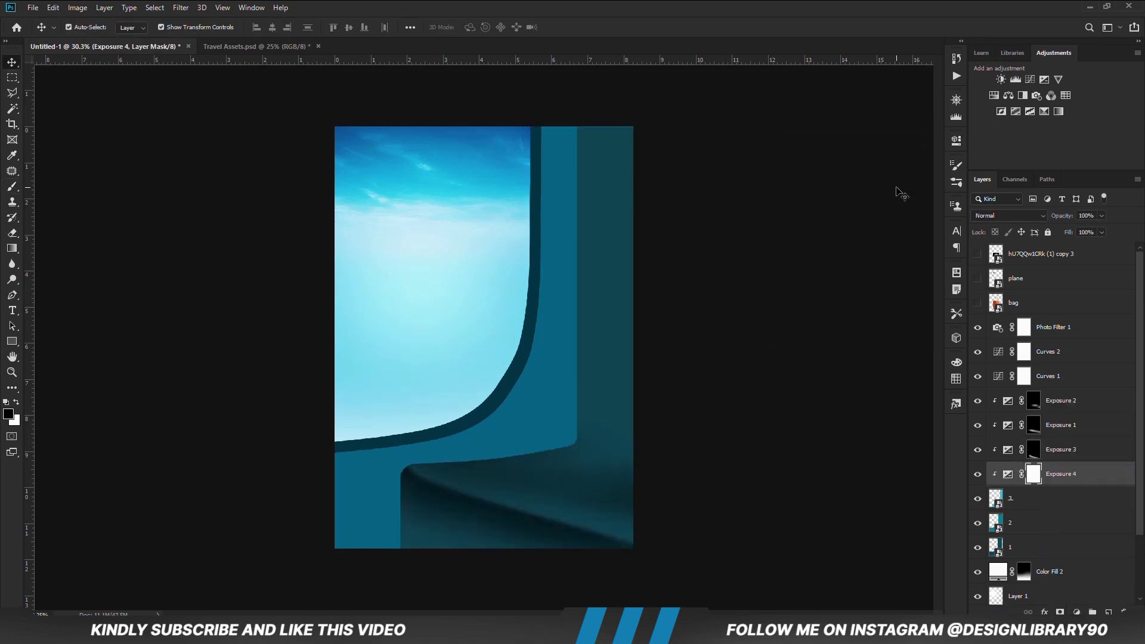
pyautogui.hotkey('ctrl', 'i')
# Step: Shade the bottom of the light-blue panel on the Exposure 4 mask with a soft brush at 10% and 27% opacity, shrinking it to 400 px
pyautogui.press('b')
pyautogui.press('x')
pyautogui.moveTo(374, 537)
pyautogui.mouseDown()
pyautogui.moveTo(411, 554)
pyautogui.moveTo(569, 571)
pyautogui.mouseUp()
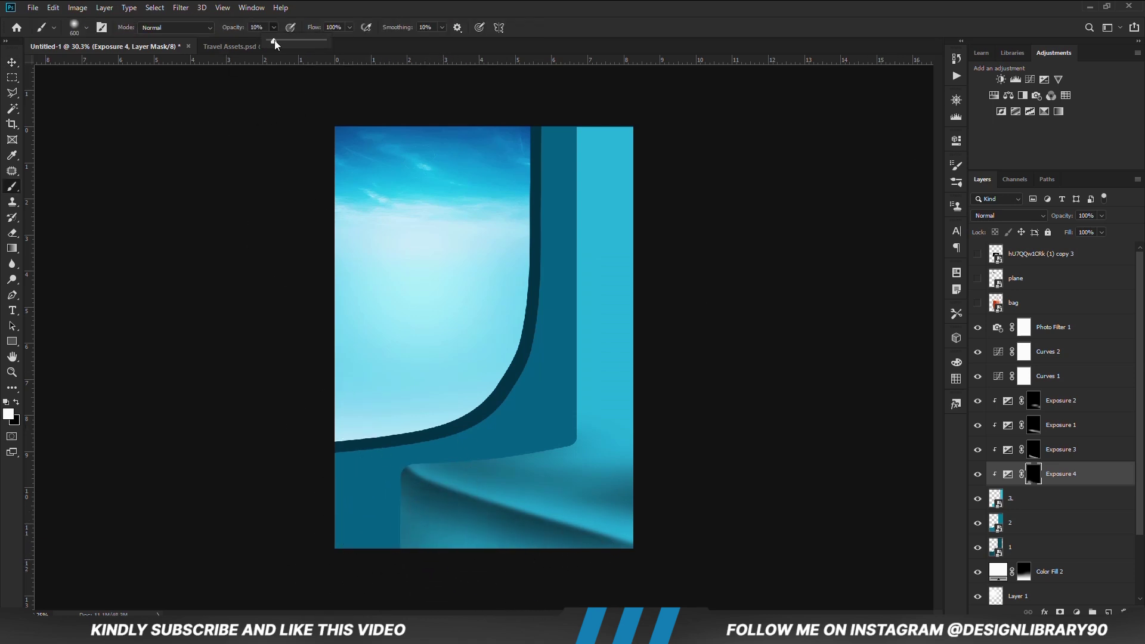
pyautogui.press('2')
pyautogui.press('7')
pyautogui.press('[')
pyautogui.press('[')
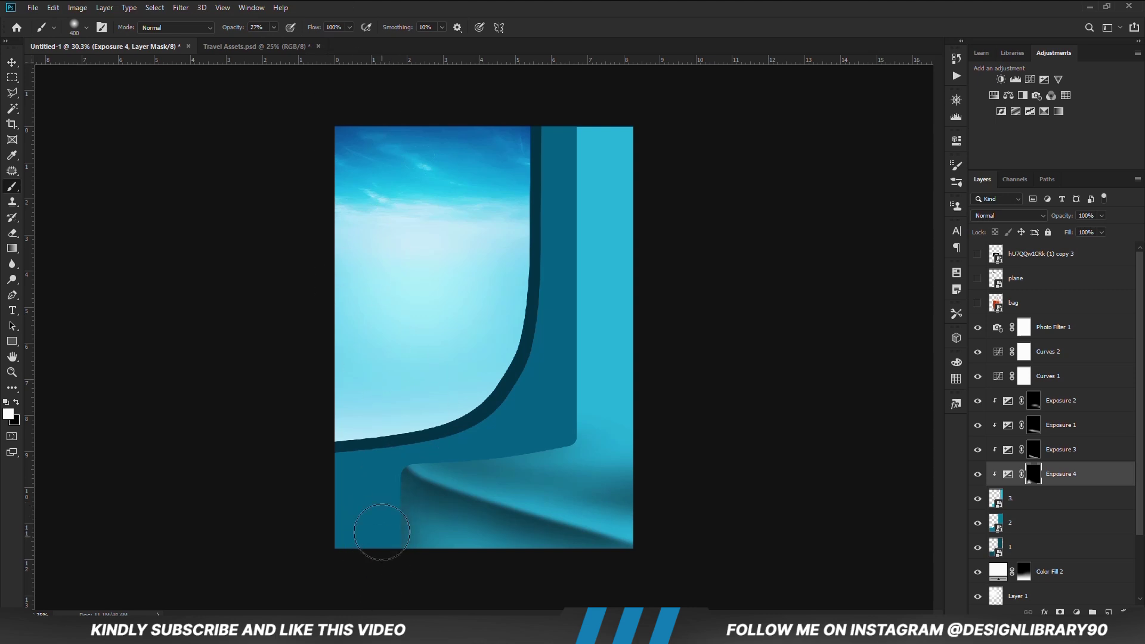
pyautogui.press('x')
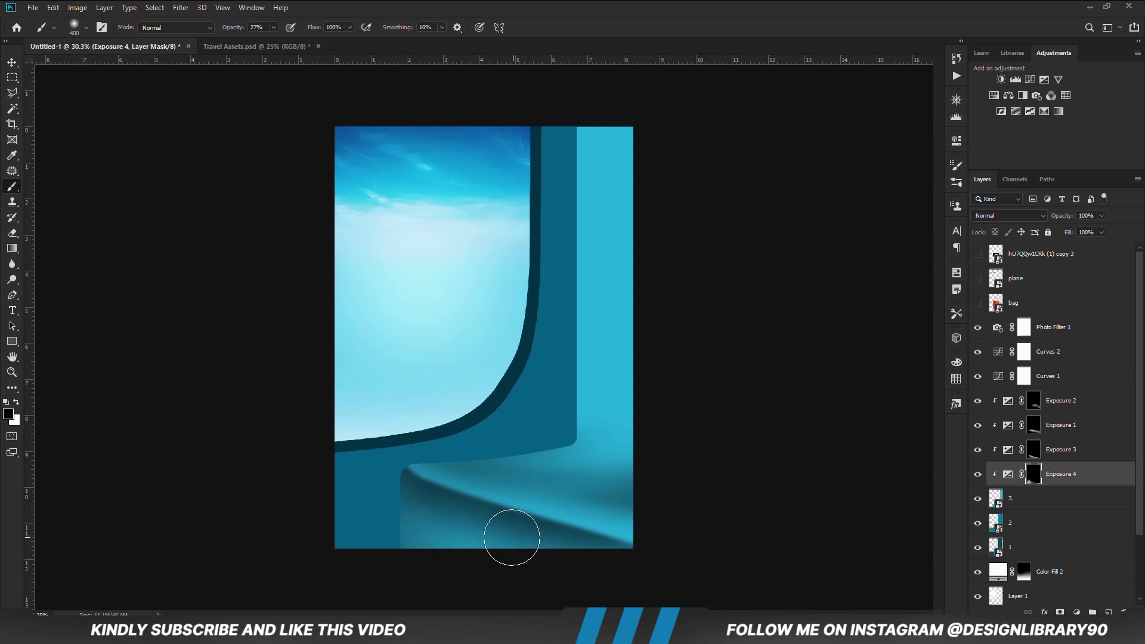
pyautogui.press('v')
pyautogui.click(718, 474)
pyautogui.hotkey('ctrl', '-')
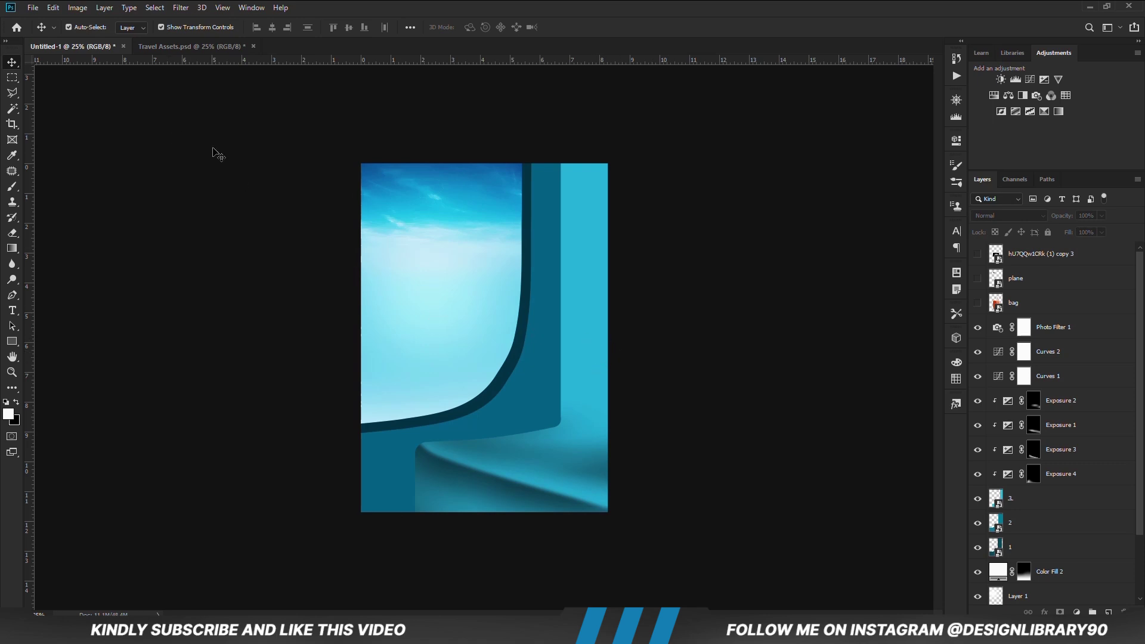
# Step: Show the plane layer and move the airplane straight down in the window to about X 519 px, Y 829 px
pyautogui.click(978, 278)
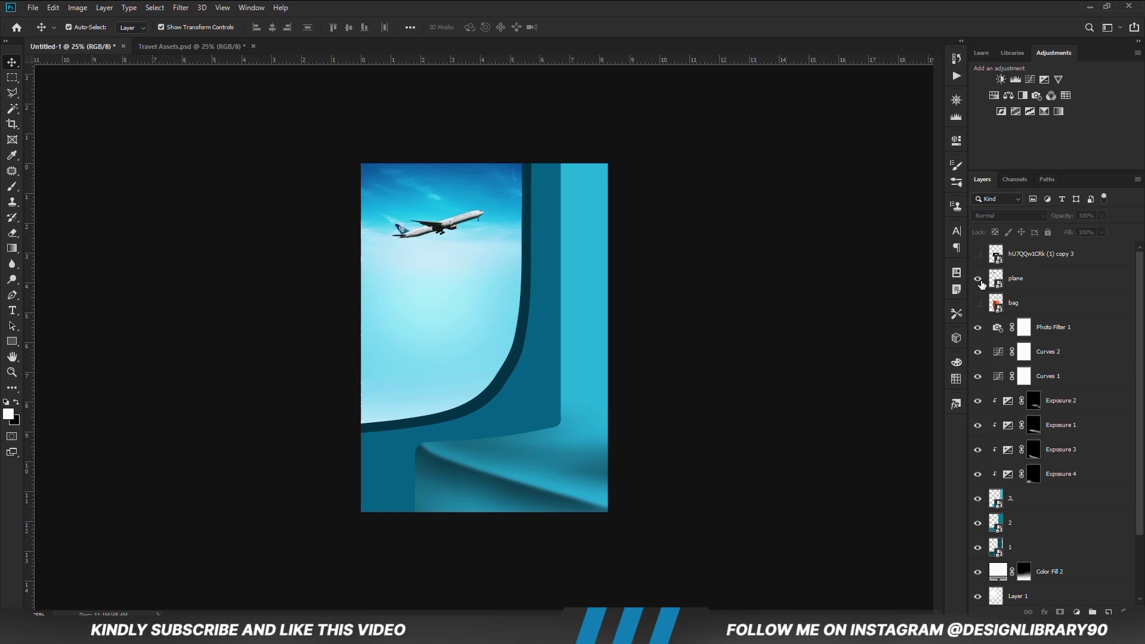
pyautogui.click(1038, 280)
pyautogui.hotkey('ctrl', 't')
pyautogui.moveTo(448, 234); pyautogui.dragTo(450, 284)
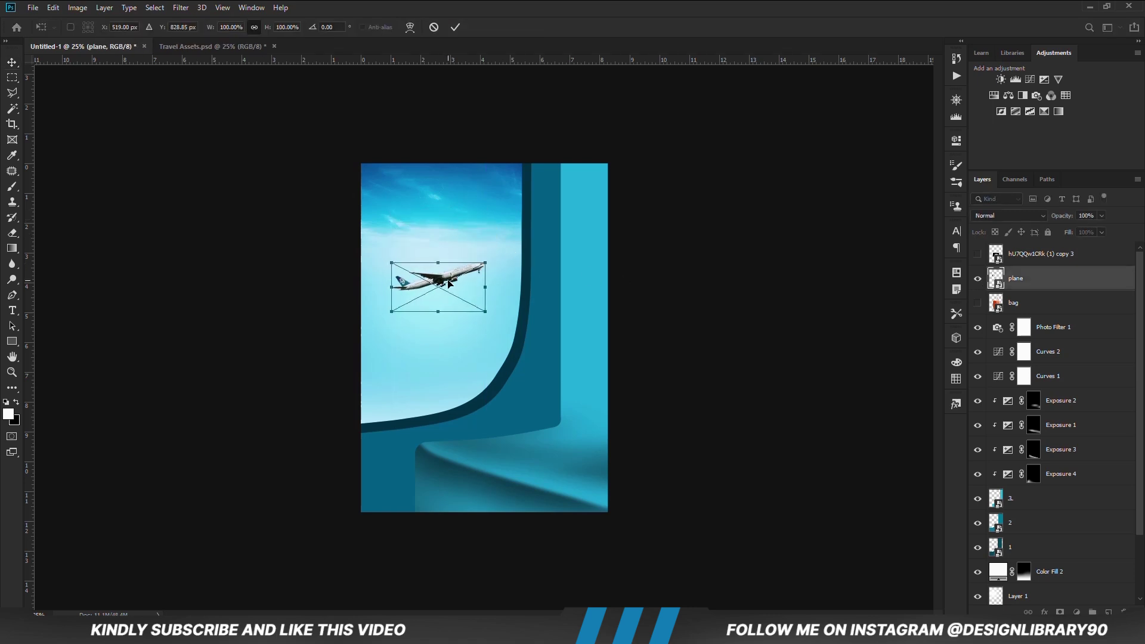
pyautogui.press('Return')
# Step: Show the cloud layer, shift the cloud up slightly below the plane, and scale it up a little
pyautogui.click(977, 256)
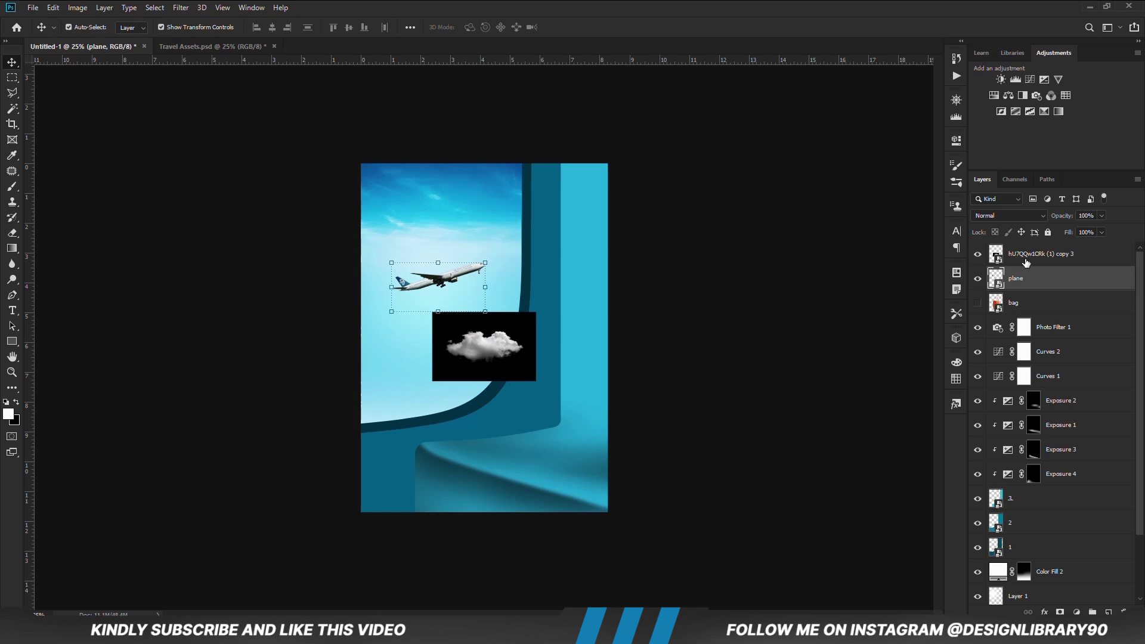
pyautogui.click(1021, 265)
pyautogui.moveTo(484, 346); pyautogui.dragTo(484, 331)
pyautogui.moveTo(535, 368); pyautogui.dragTo(543, 376)
pyautogui.press('Return')
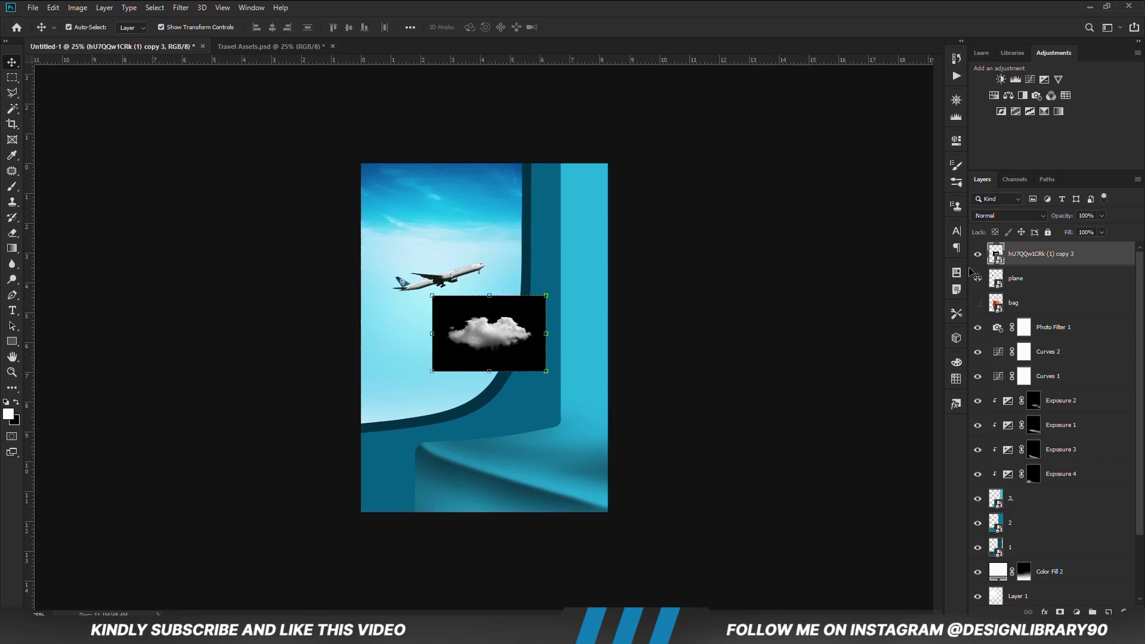
# Step: Set the cloud layer's blend mode to Screen and nudge the cloud up slightly
pyautogui.click(1007, 215)
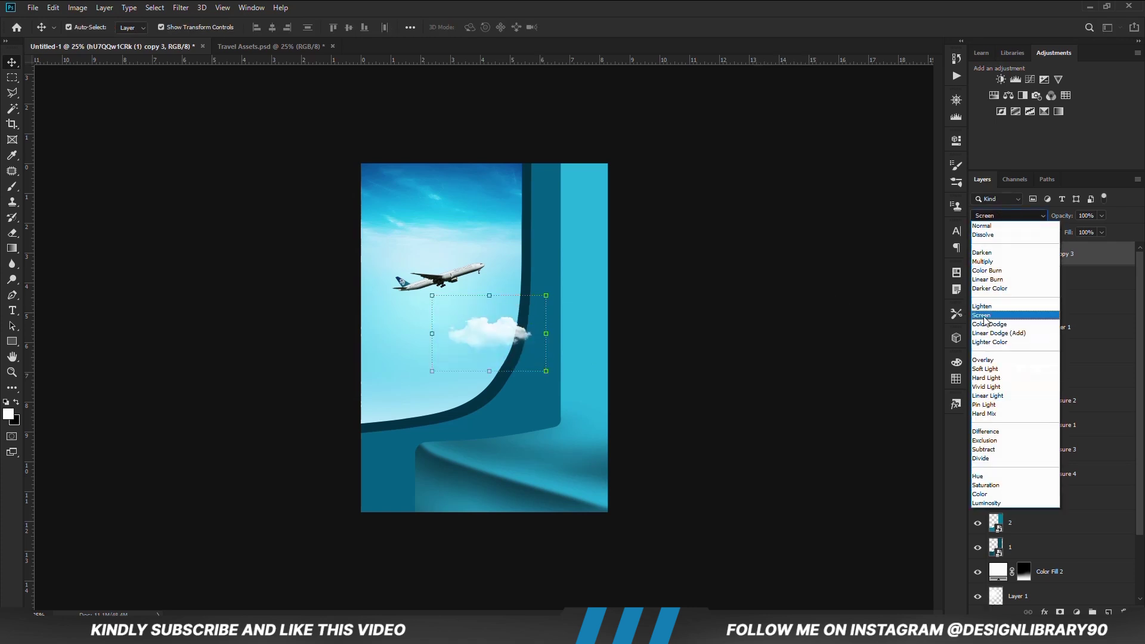
pyautogui.click(983, 314)
pyautogui.moveTo(499, 336); pyautogui.dragTo(499, 333)
# Step: Place the cloud layer directly beneath layer 1 and position a duplicate at the window's left edge, behind the plane's tail
pyautogui.moveTo(1035, 259); pyautogui.dragTo(1025, 553)
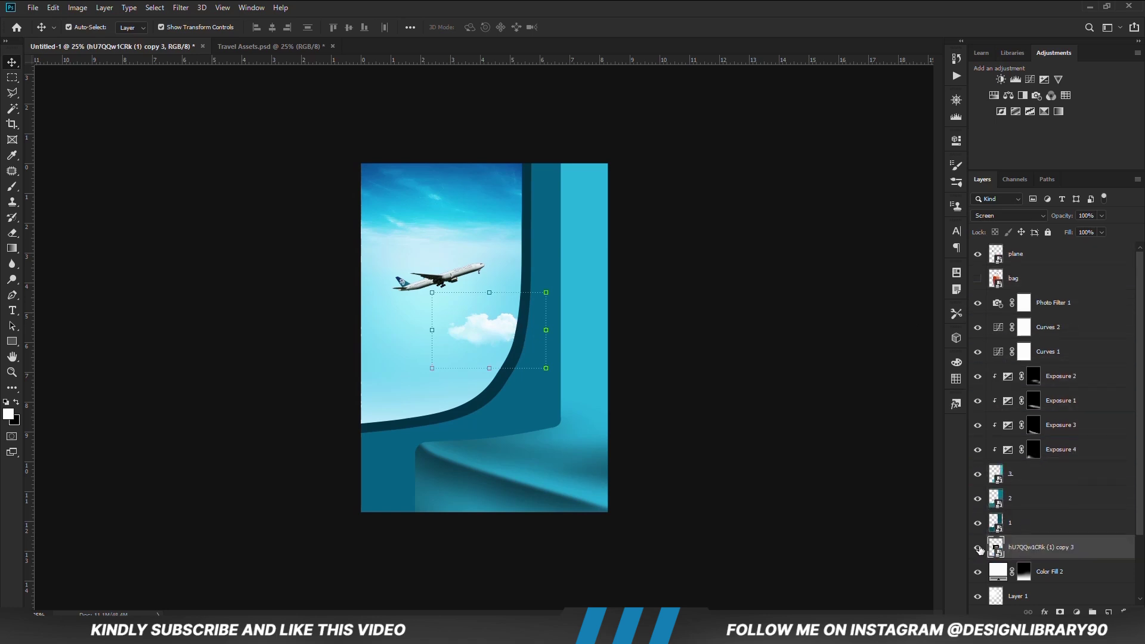
pyautogui.hotkey('ctrl', 'j')
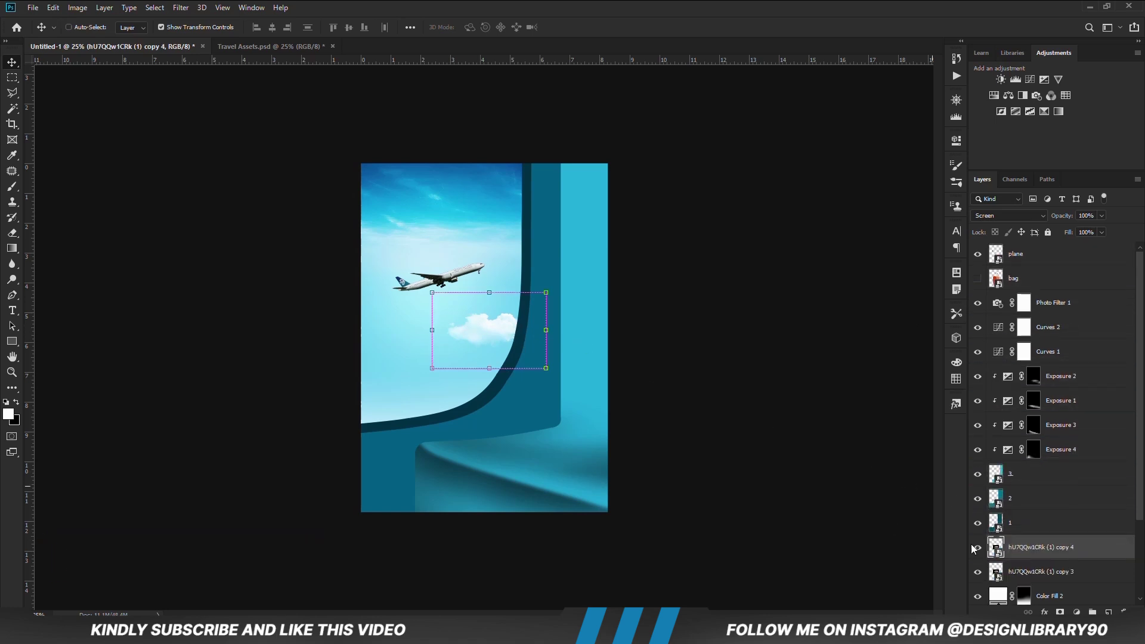
pyautogui.moveTo(480, 327); pyautogui.dragTo(373, 273)
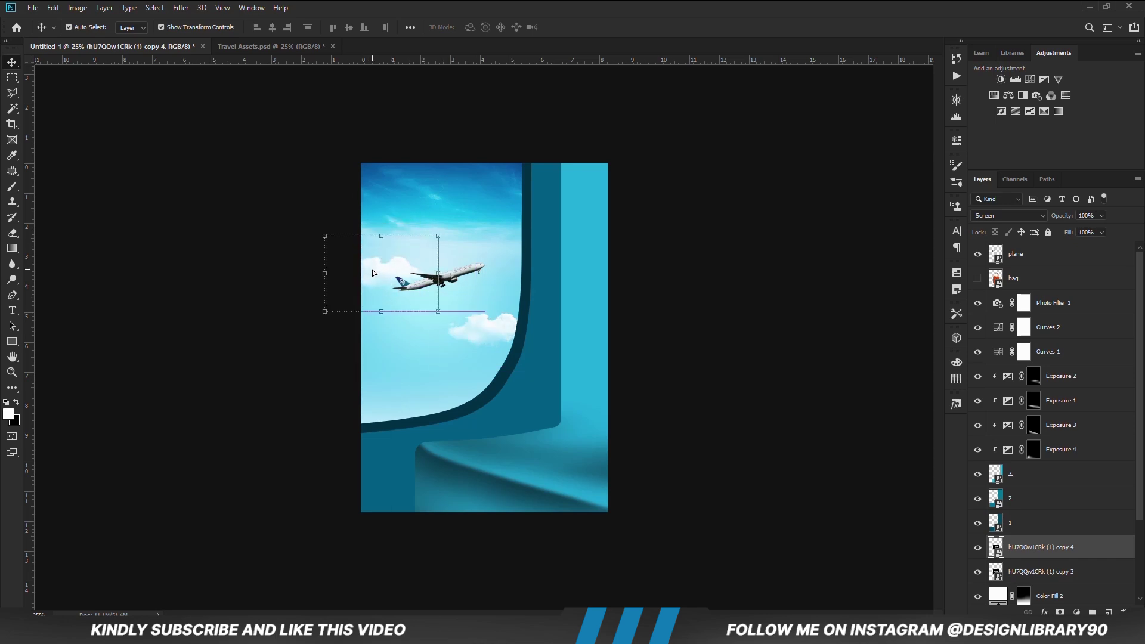
# Step: Lower the plane layer's opacity to about 61% and clear the layer selection
pyautogui.click(476, 270)
pyautogui.moveTo(1089, 231); pyautogui.dragTo(1084, 233)
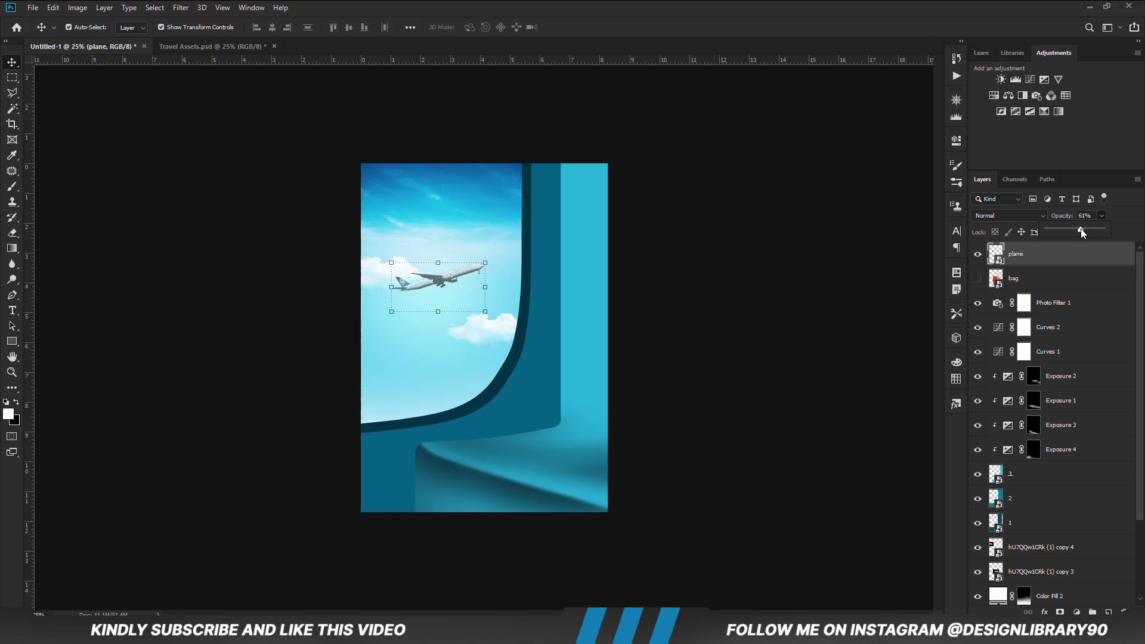
pyautogui.click(723, 338)
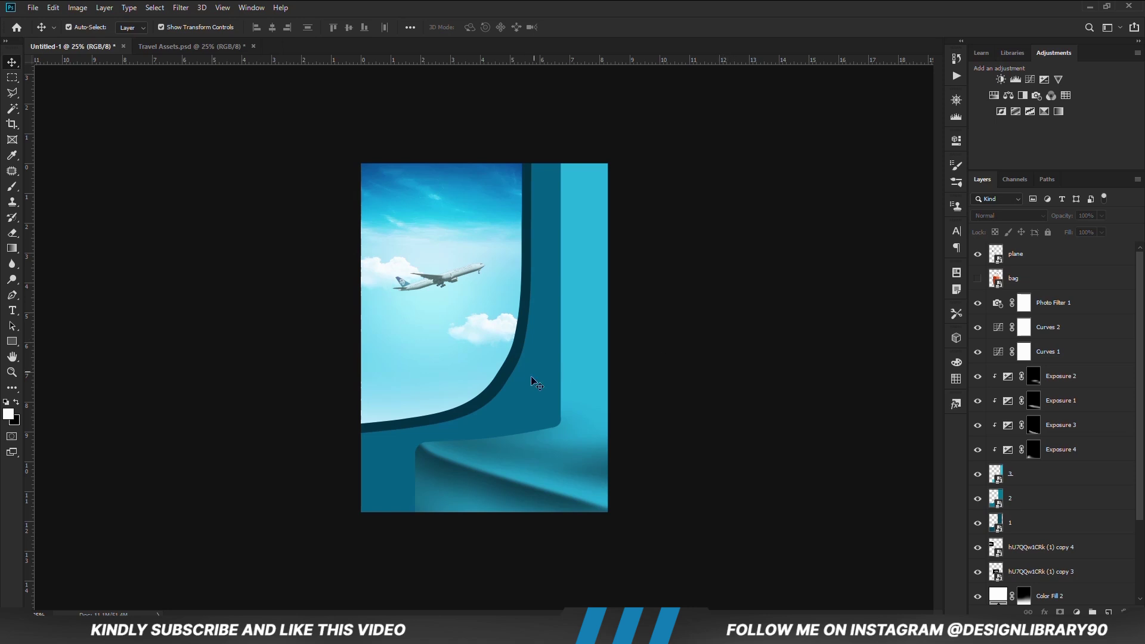
# Step: Add a Curves adjustment directly above Exposure 2, clipped to layer 3
pyautogui.click(997, 477)
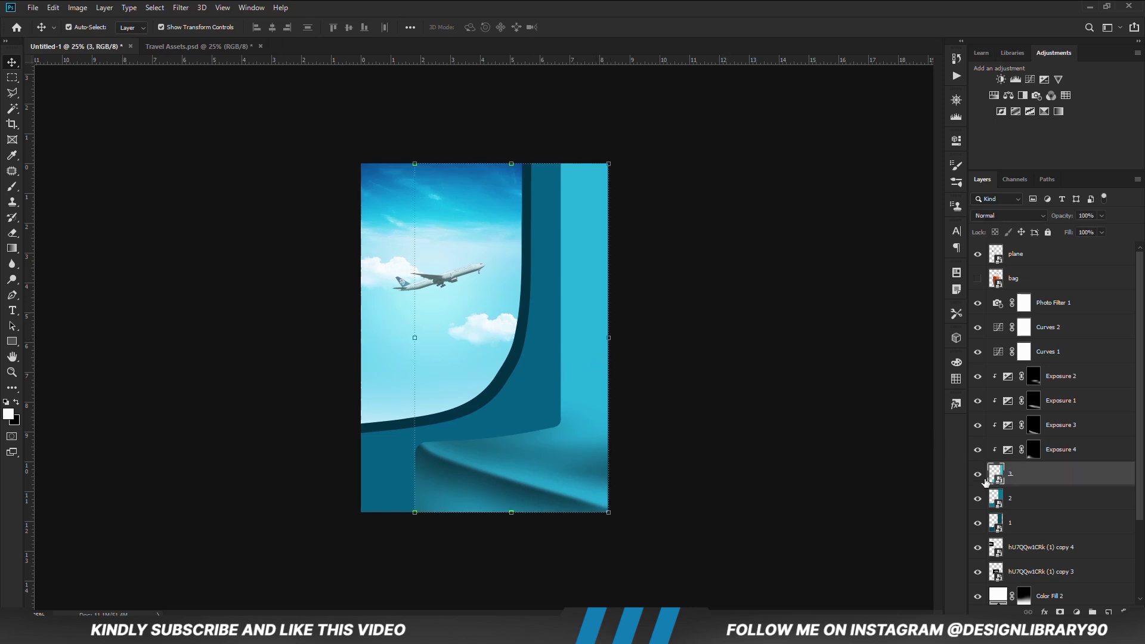
pyautogui.click(978, 477)
pyautogui.click(978, 477)
pyautogui.click(1066, 384)
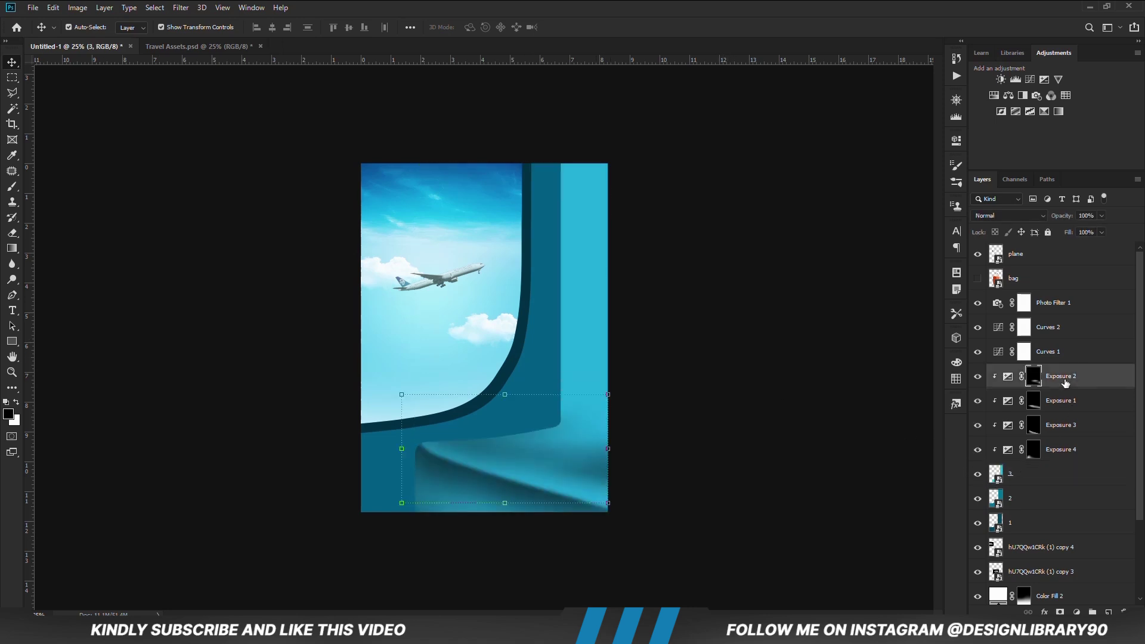
pyautogui.click(1076, 612)
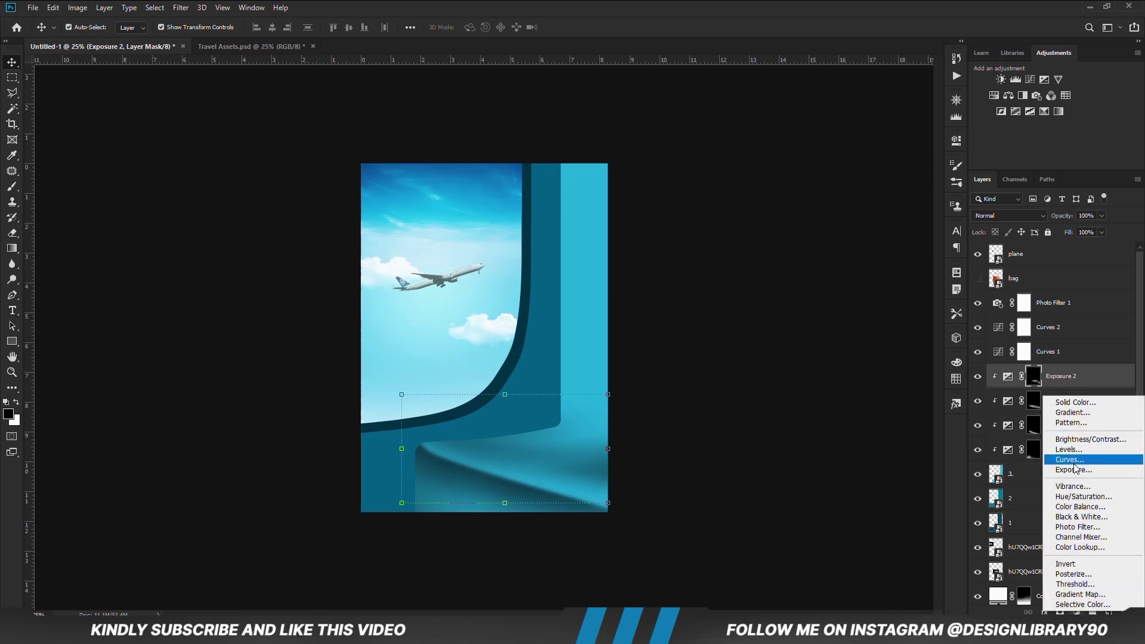
pyautogui.click(1076, 468)
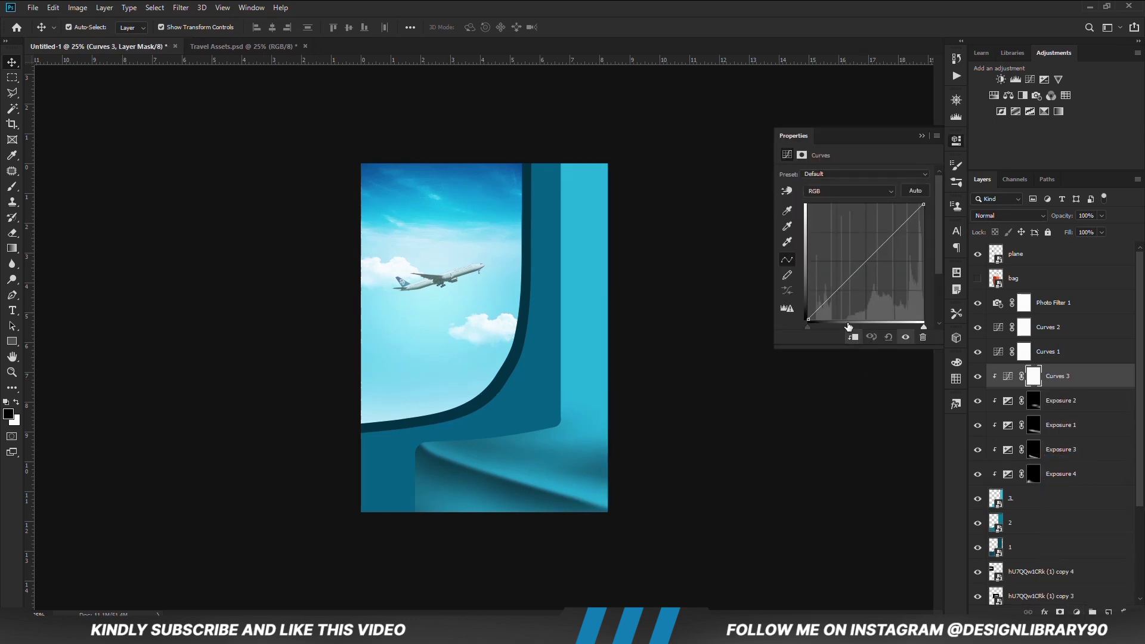
# Step: Pull the lower part of the Curves 3 curve down to darken the light-blue panel, and compare before and after
pyautogui.moveTo(846, 282); pyautogui.dragTo(838, 297)
pyautogui.moveTo(883, 251); pyautogui.dragTo(883, 250)
pyautogui.click(905, 337)
pyautogui.click(905, 337)
pyautogui.click(922, 138)
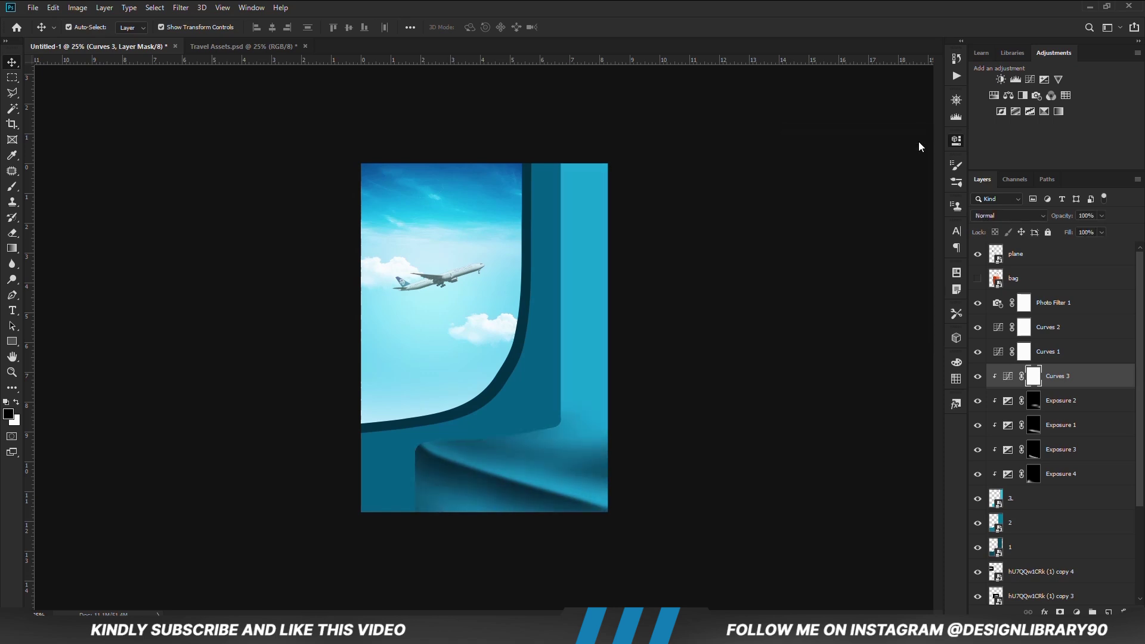
pyautogui.click(766, 384)
# Step: Show the bag layer and move the suitcase right and slightly down onto the light-blue ledge
pyautogui.click(978, 279)
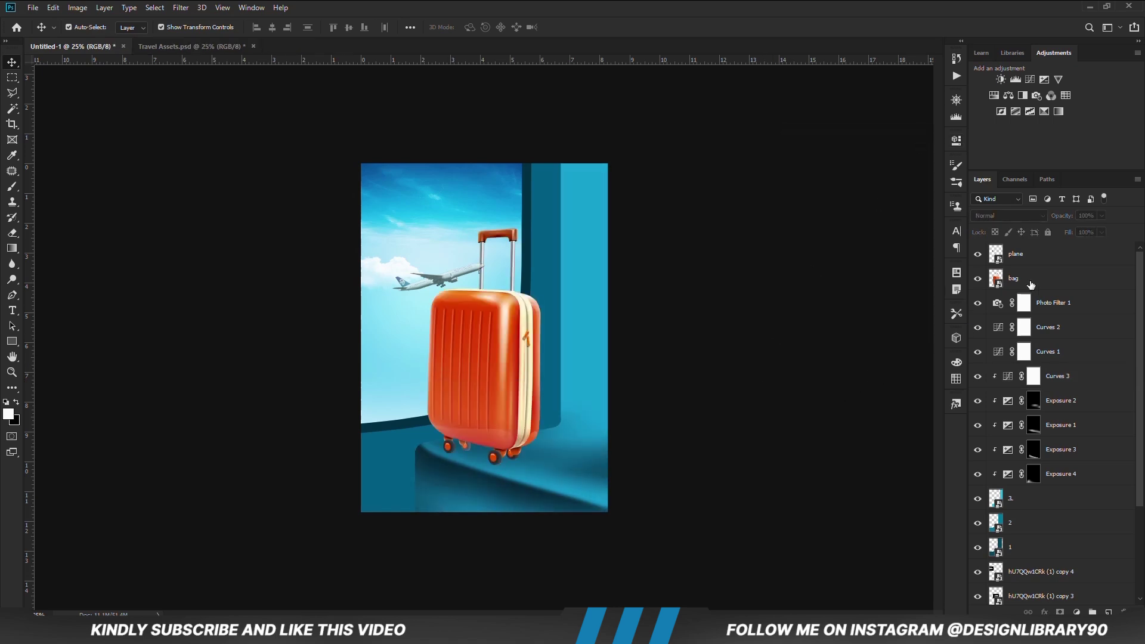
pyautogui.click(1037, 278)
pyautogui.moveTo(486, 376); pyautogui.dragTo(534, 409)
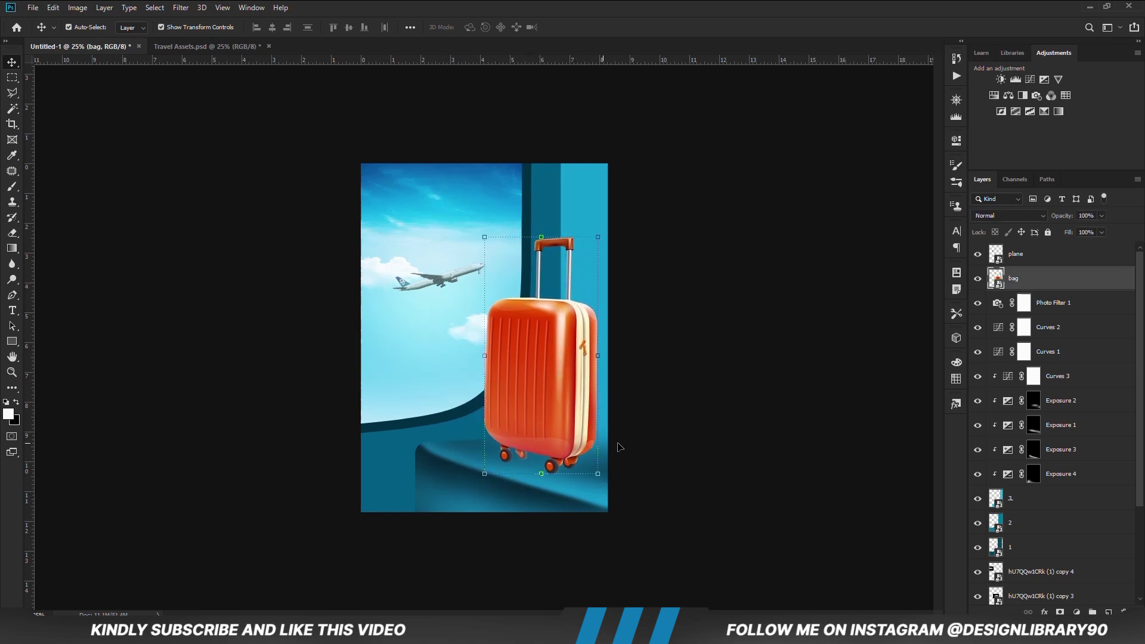
pyautogui.hotkey('ctrl', 'alt', 'a')
pyautogui.click(546, 409)
# Step: Add a Hue/Saturation adjustment above the bag layer and clip it to the suitcase
pyautogui.click(1076, 612)
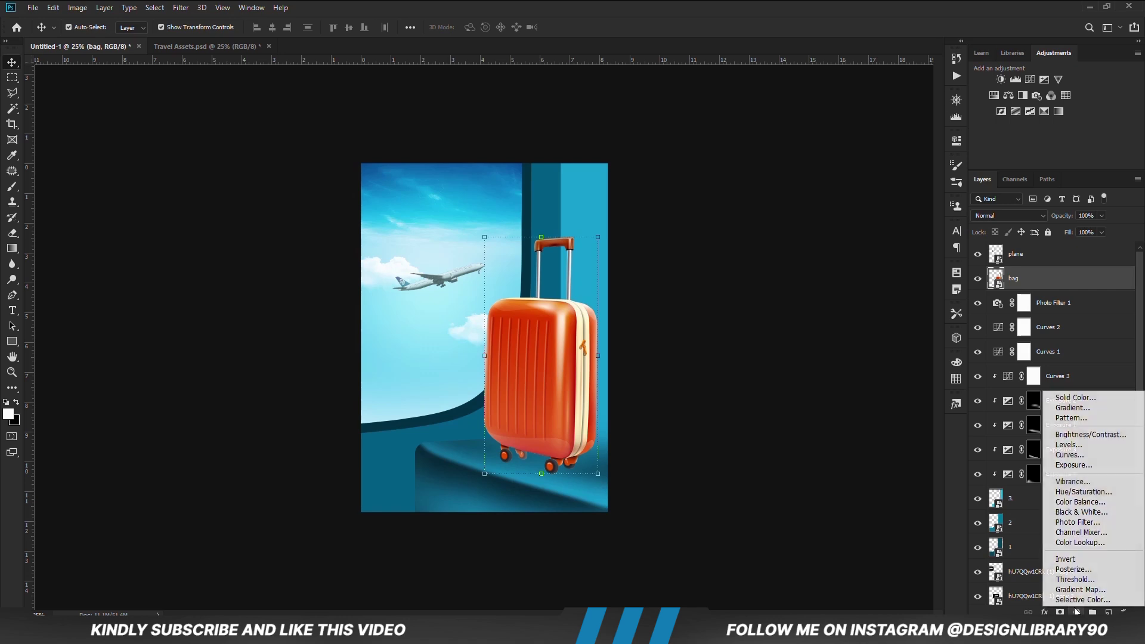
pyautogui.click(1083, 493)
pyautogui.click(854, 338)
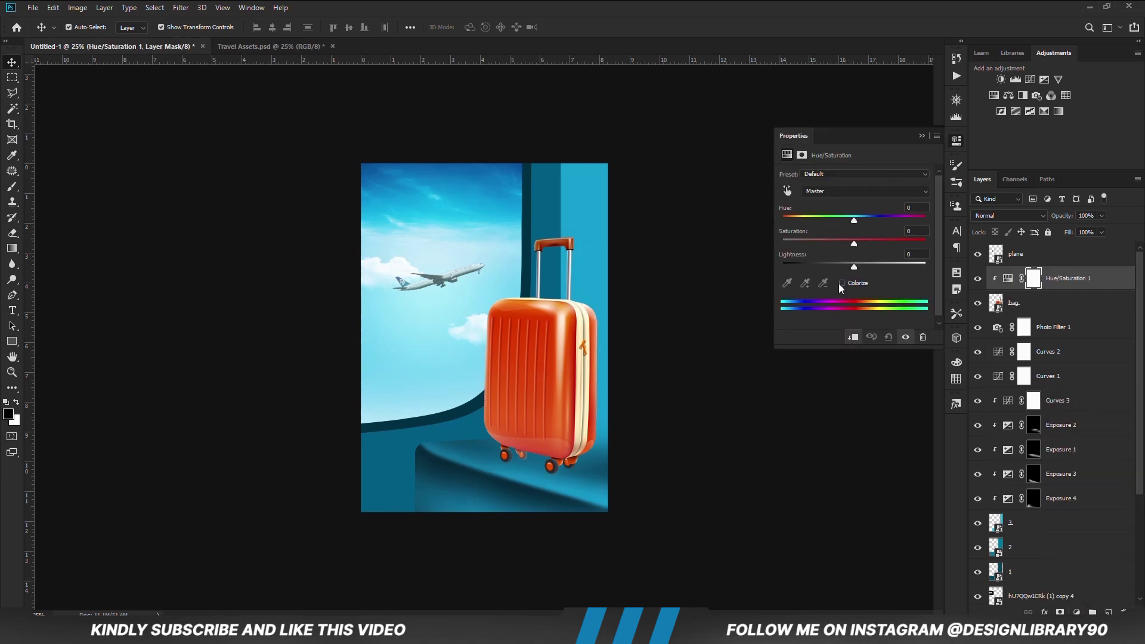
# Step: Target the suitcase's reds in Hue/Saturation and widen the colour range to 211°/230° and 116°\144°
pyautogui.click(787, 189)
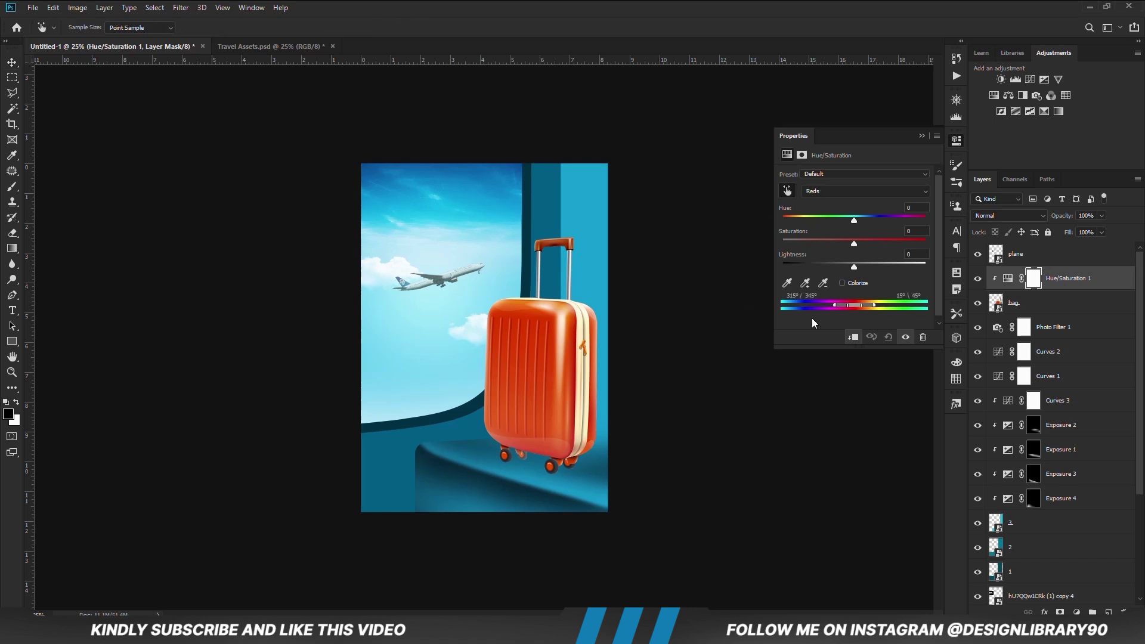
pyautogui.moveTo(835, 305); pyautogui.dragTo(794, 306)
pyautogui.moveTo(861, 305); pyautogui.dragTo(897, 306)
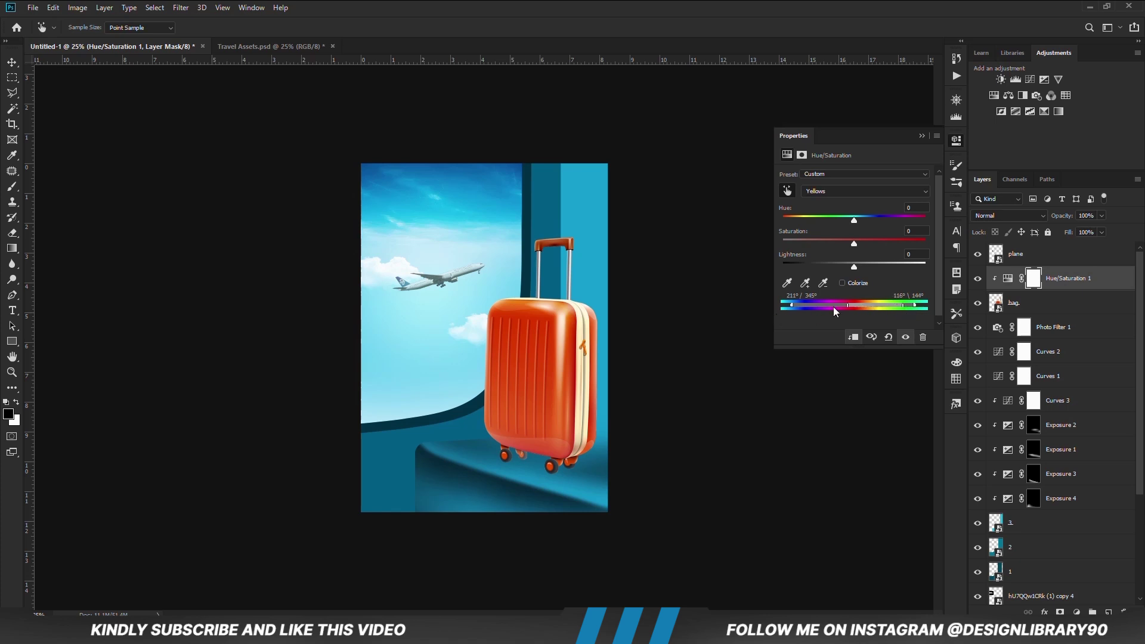
pyautogui.moveTo(807, 309); pyautogui.dragTo(800, 309)
# Step: Set the Reds to Hue -12, Saturation +11 and Lightness -15, and compare the suitcase before and after
pyautogui.moveTo(854, 221)
pyautogui.mouseDown()
pyautogui.moveTo(813, 221)
pyautogui.moveTo(846, 221)
pyautogui.mouseUp()
pyautogui.click(861, 244)
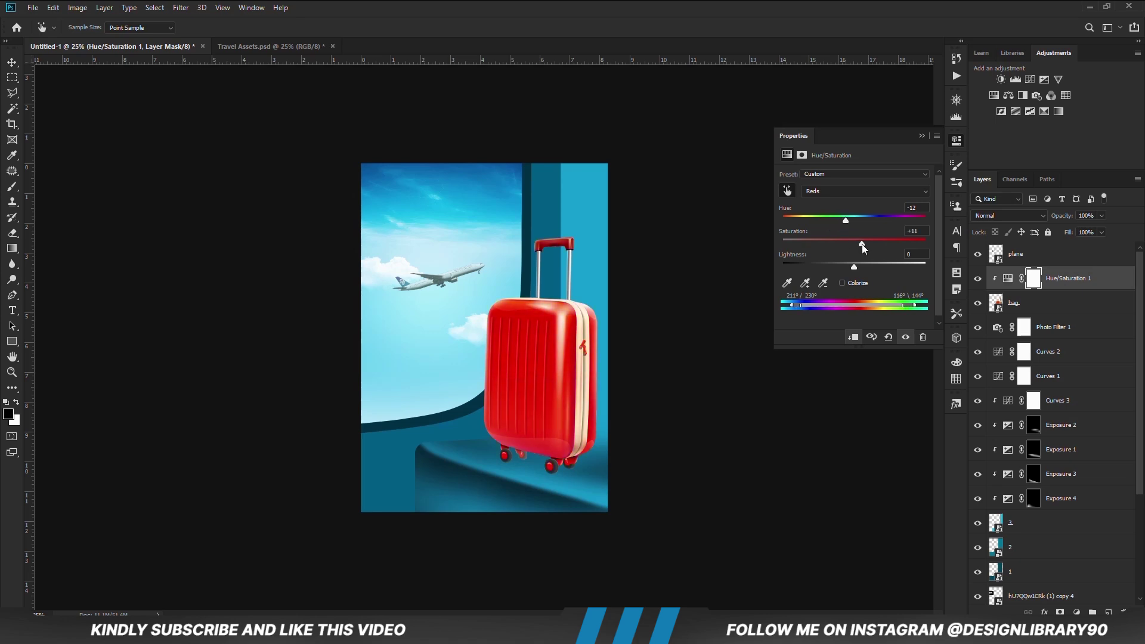
pyautogui.click(843, 268)
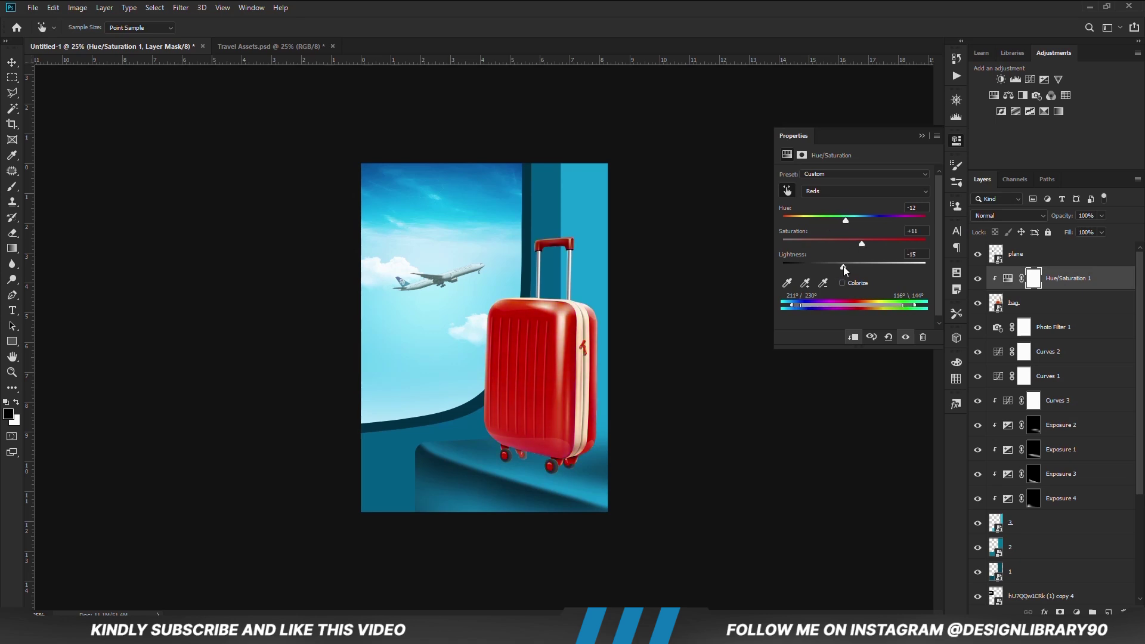
pyautogui.click(922, 136)
pyautogui.click(977, 280)
pyautogui.click(979, 279)
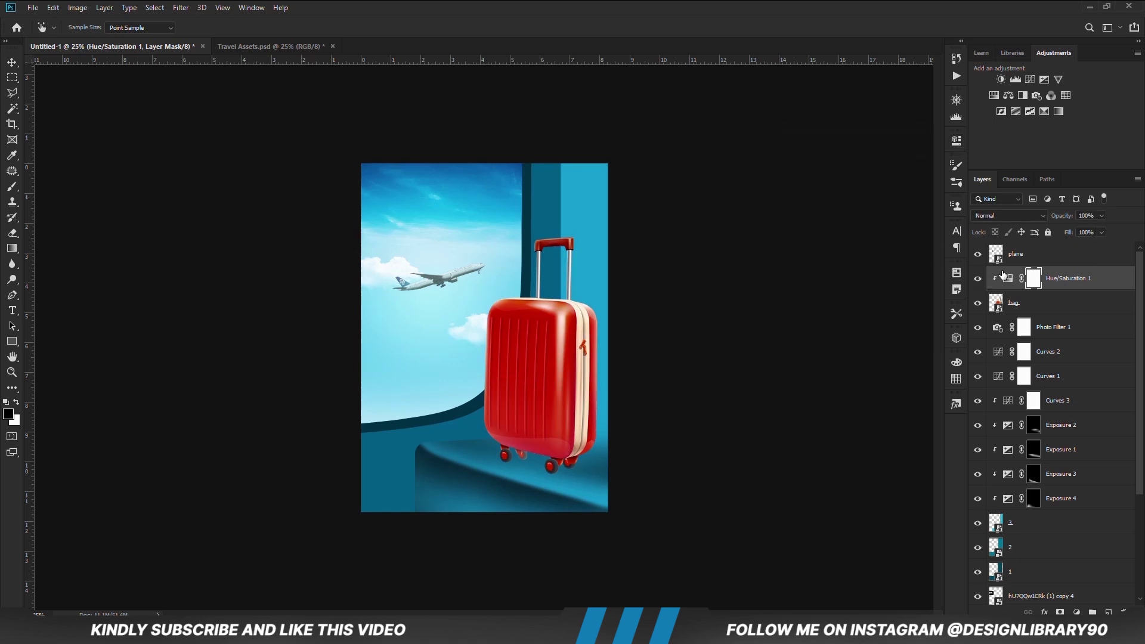
# Step: Reduce the Hue/Saturation 1 layer's opacity to 73%, compare the effect, and clear the layer selection
pyautogui.click(1101, 216)
pyautogui.moveTo(1104, 230); pyautogui.dragTo(1088, 233)
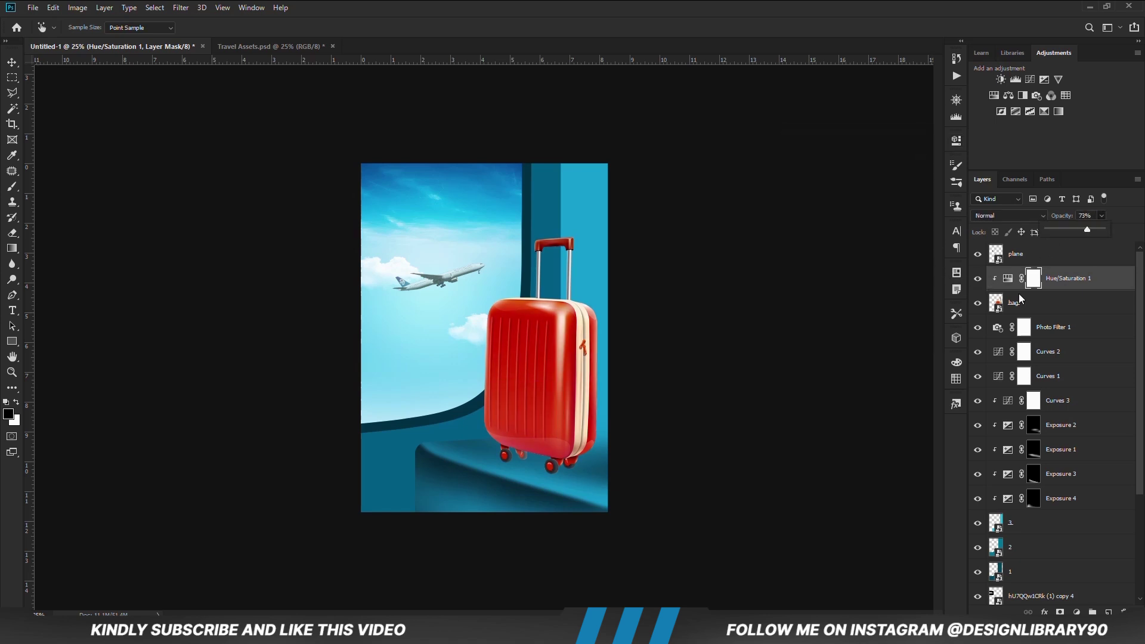
pyautogui.click(977, 279)
pyautogui.click(978, 279)
pyautogui.press('v')
pyautogui.click(685, 385)
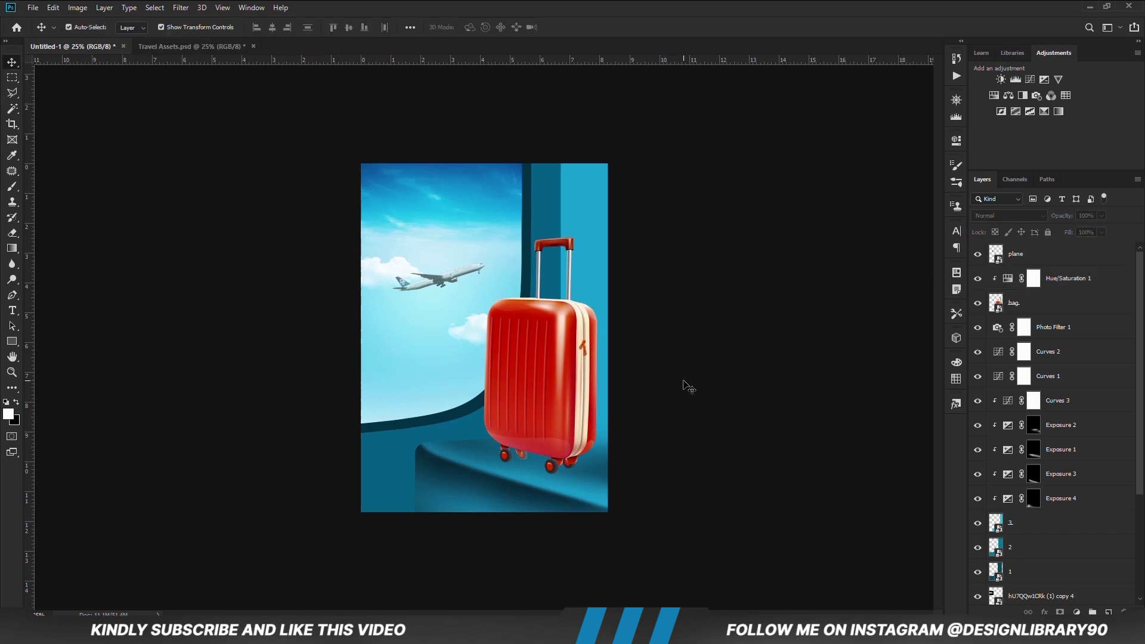
# Step: Add a clipped Exposure adjustment above Hue/Saturation 1 and lower its exposure to darken the suitcase strongly
pyautogui.click(1052, 279)
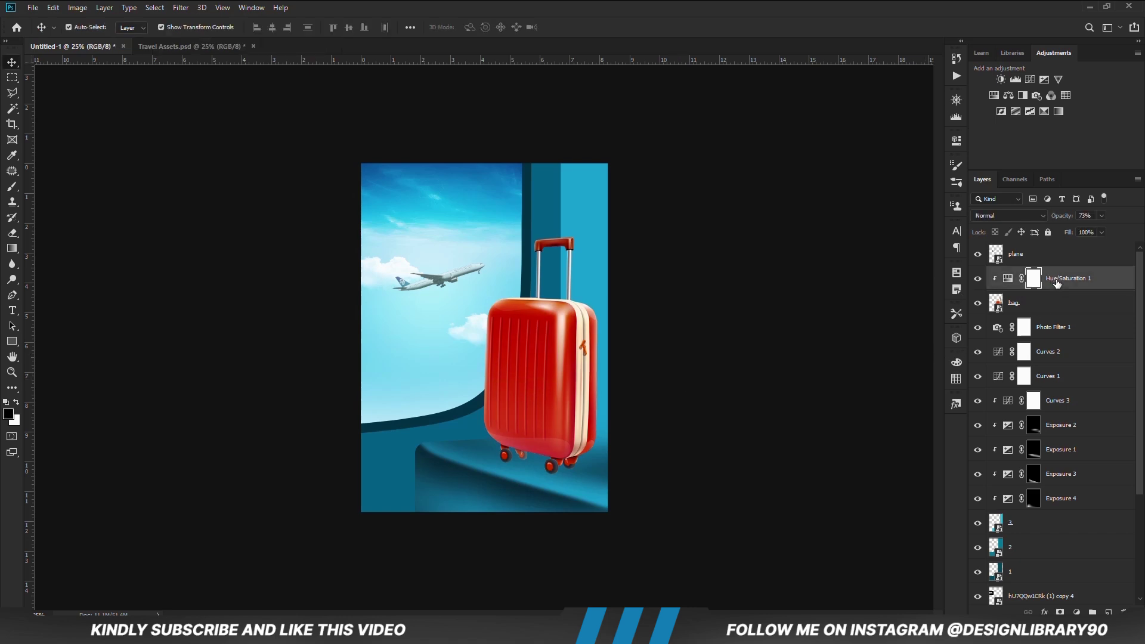
pyautogui.click(1076, 612)
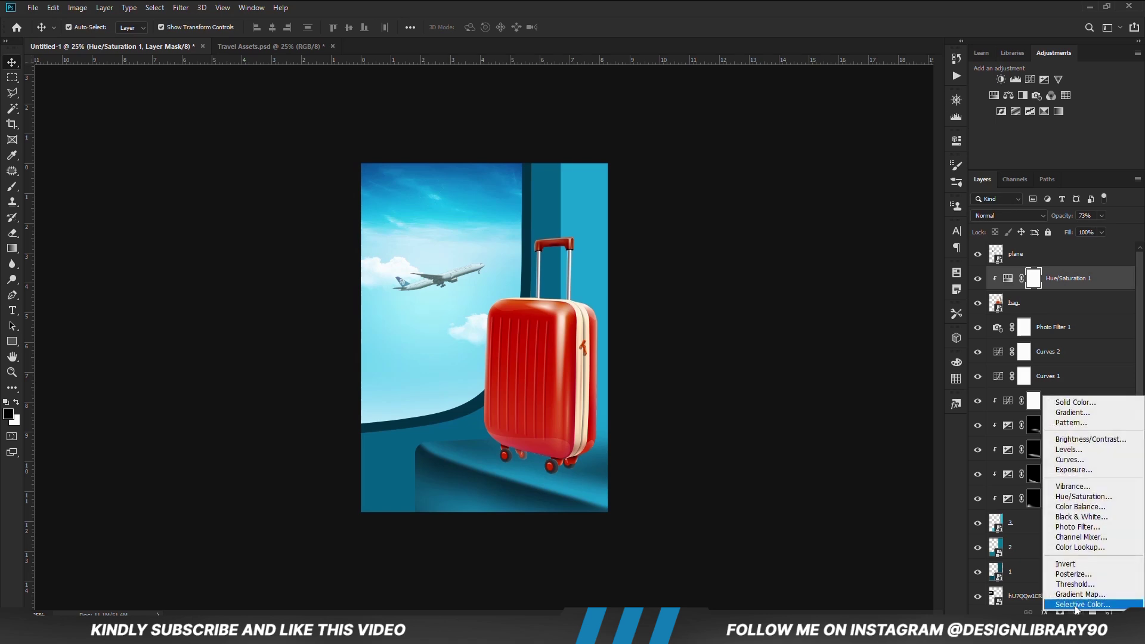
pyautogui.click(1077, 472)
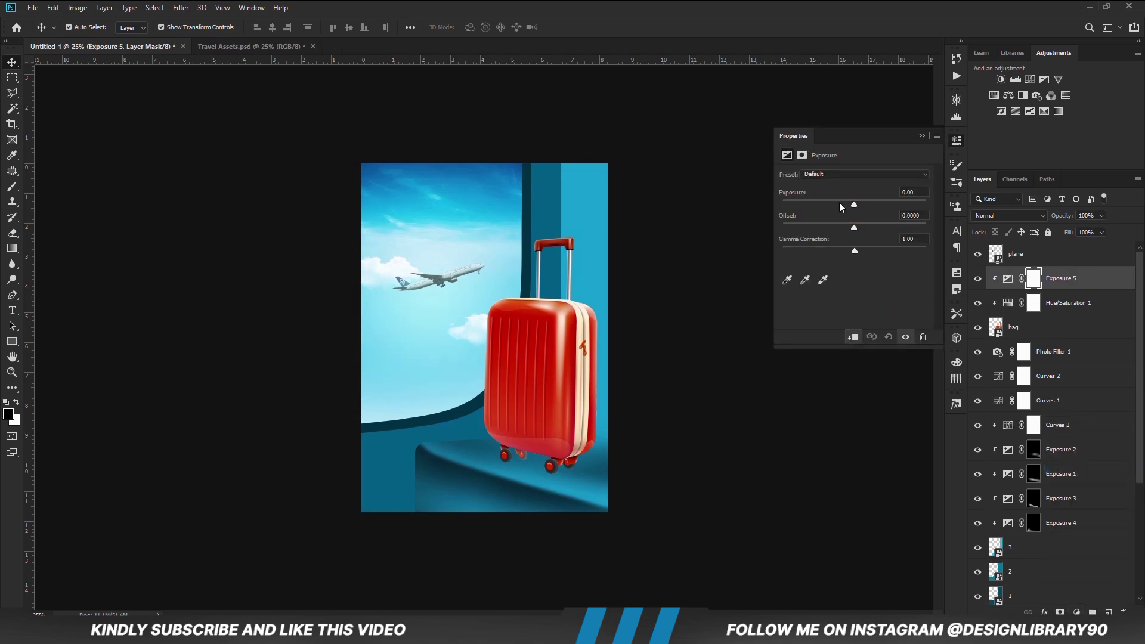
pyautogui.moveTo(851, 203); pyautogui.dragTo(819, 205)
pyautogui.click(921, 136)
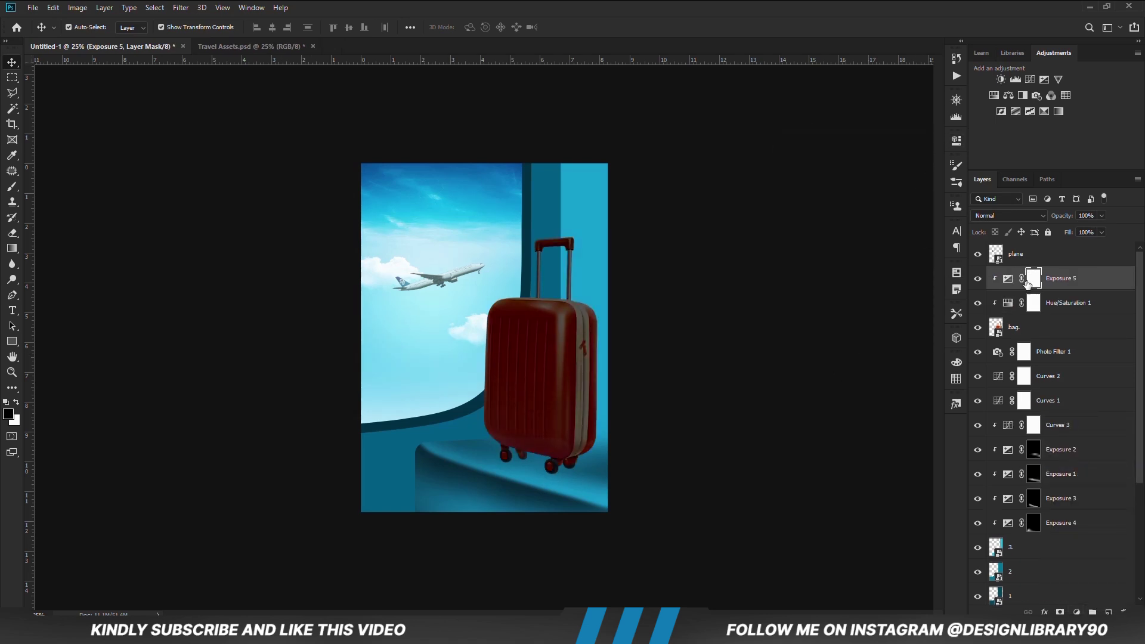
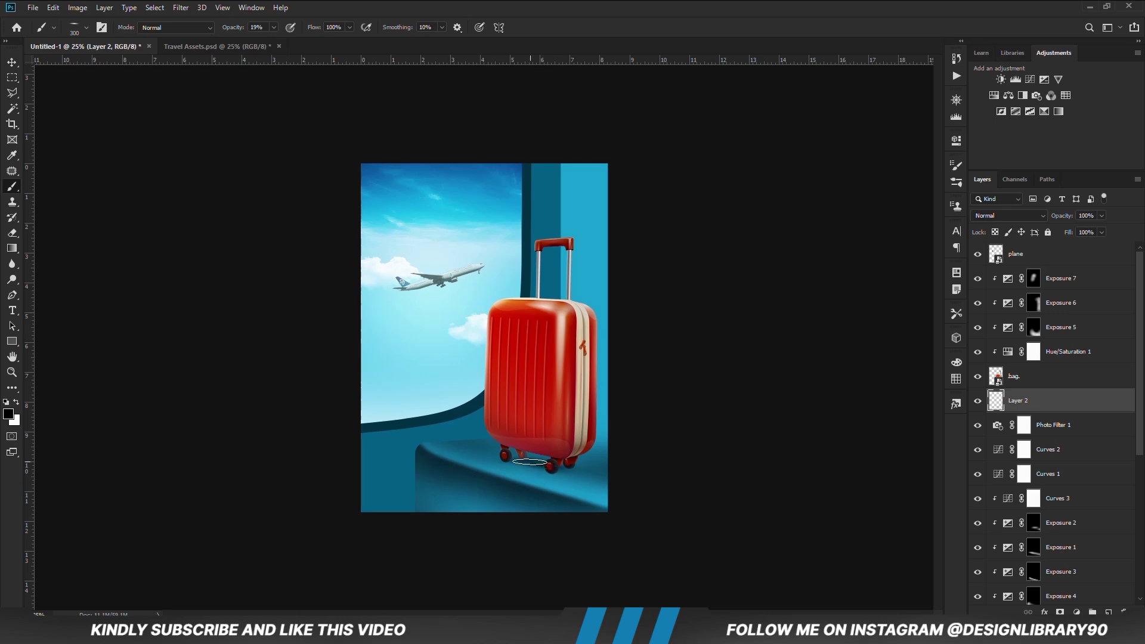
# Step: Compare the suitcase shadow on Layer 2 on and off, add a layer mask to it, and enlarge the brush to 600 px
pyautogui.click(978, 402)
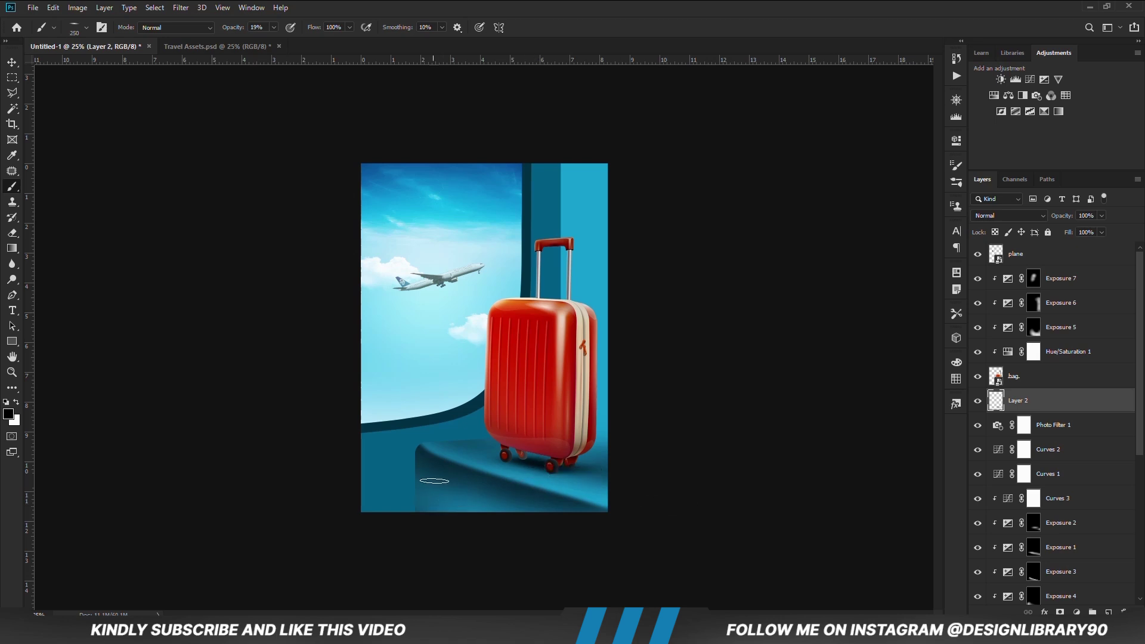
pyautogui.click(978, 401)
pyautogui.click(978, 401)
pyautogui.click(1059, 612)
pyautogui.press(']')
pyautogui.press(']')
pyautogui.press(']')
pyautogui.press(']')
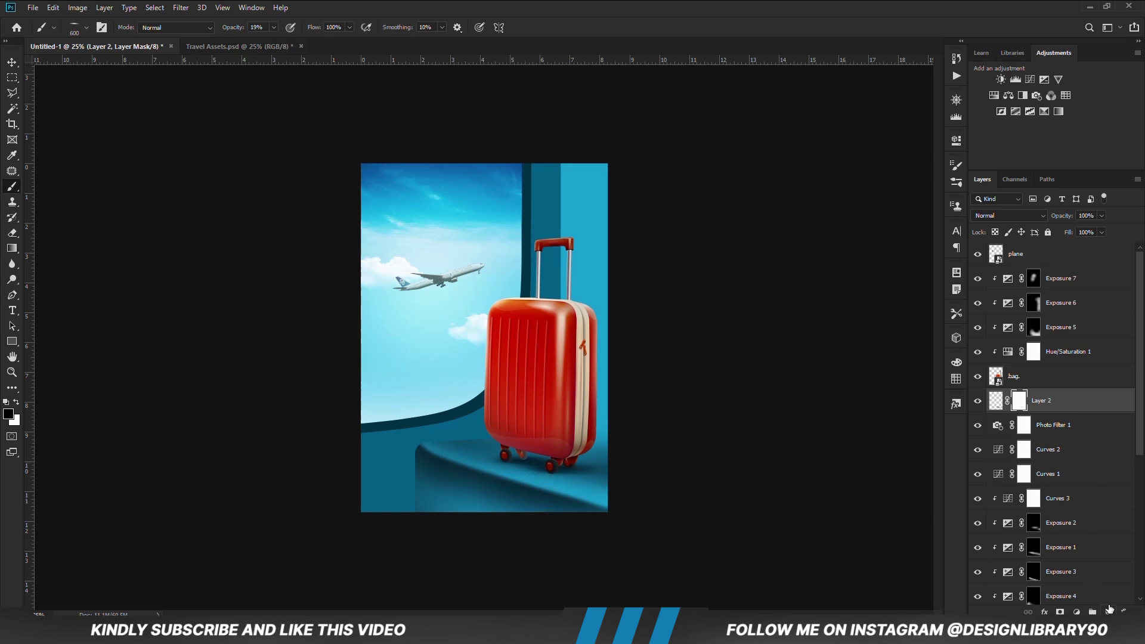
# Step: Add a new layer above Layer 2 and paint tight shadows under the suitcase wheels with a 175 px brush at 41% and 82% opacity
pyautogui.hotkey('ctrl', 'shift', 'alt', 'n')
pyautogui.press('[')
pyautogui.press('[')
pyautogui.press('[')
pyautogui.press('[')
pyautogui.press('[')
pyautogui.press('4')
pyautogui.press('1')
pyautogui.press('[')
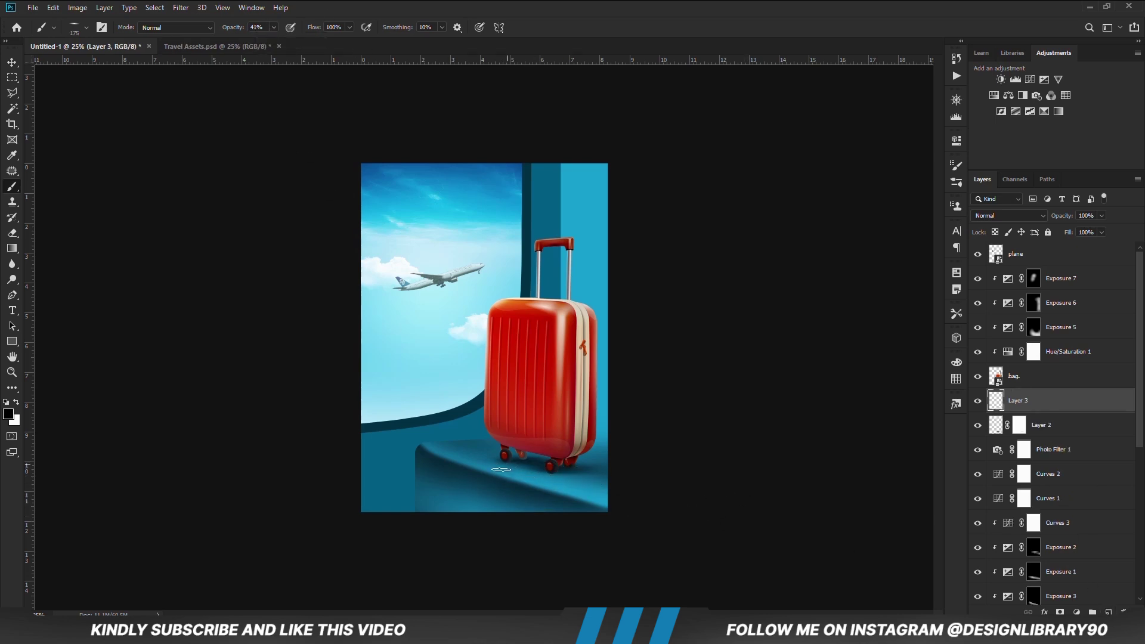
pyautogui.press('8')
pyautogui.press('2')
pyautogui.click(11, 62)
pyautogui.click(216, 381)
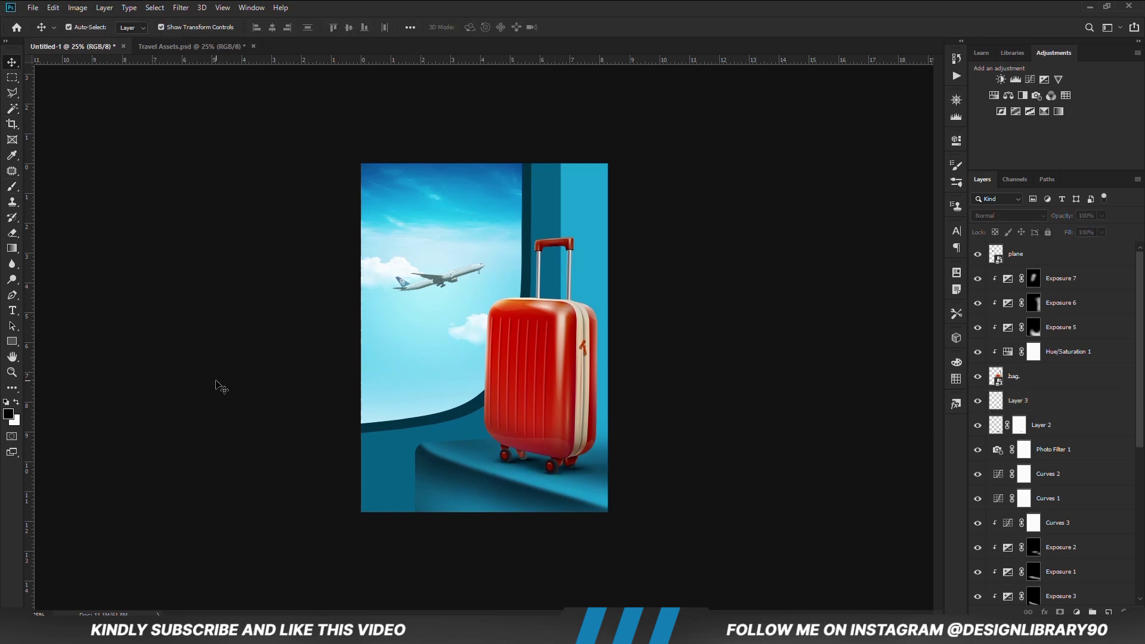
# Step: Add a darkening Exposure adjustment directly above layer 3, clipped to it, and invert its mask
pyautogui.click(591, 275)
pyautogui.click(1076, 612)
pyautogui.click(1080, 465)
pyautogui.moveTo(853, 204); pyautogui.dragTo(829, 204)
pyautogui.click(921, 135)
pyautogui.hotkey('ctrl', 'i')
# Step: Reset the flattened brush tip to a round shape, set its opacity to 28%, and make white the foreground colour
pyautogui.press('b')
pyautogui.rightClick(555, 332)
pyautogui.moveTo(581, 370); pyautogui.dragTo(581, 353)
pyautogui.press('Return')
pyautogui.moveTo(274, 28); pyautogui.dragTo(244, 48)
pyautogui.click(17, 402)
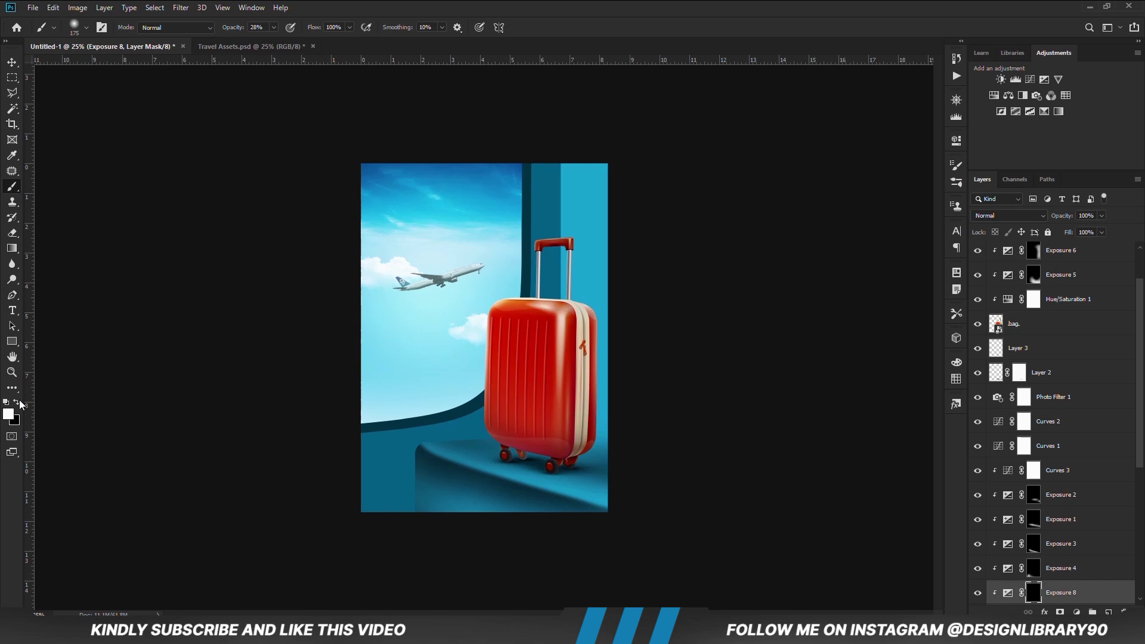
# Step: Enlarge the brush to 600 px and paint soft shading behind the suitcase's right side on the Exposure 8 mask
pyautogui.press(']')
pyautogui.press(']')
pyautogui.press(']')
pyautogui.press(']')
pyautogui.press(']')
pyautogui.moveTo(604, 322)
pyautogui.mouseDown()
pyautogui.moveTo(599, 446)
pyautogui.moveTo(582, 426)
pyautogui.moveTo(566, 326)
pyautogui.mouseUp()
pyautogui.press('x')
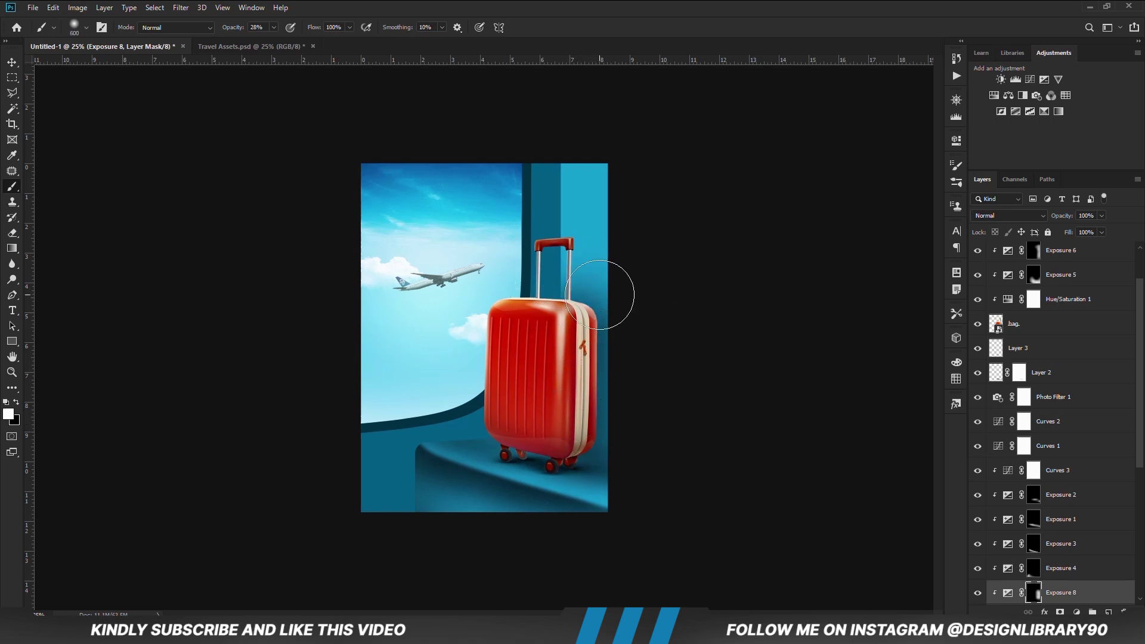
# Step: Refine the shading behind the suitcase's right side on the Exposure 8 mask, lowering the brush opacity to 4%
pyautogui.press('x')
pyautogui.click(602, 463)
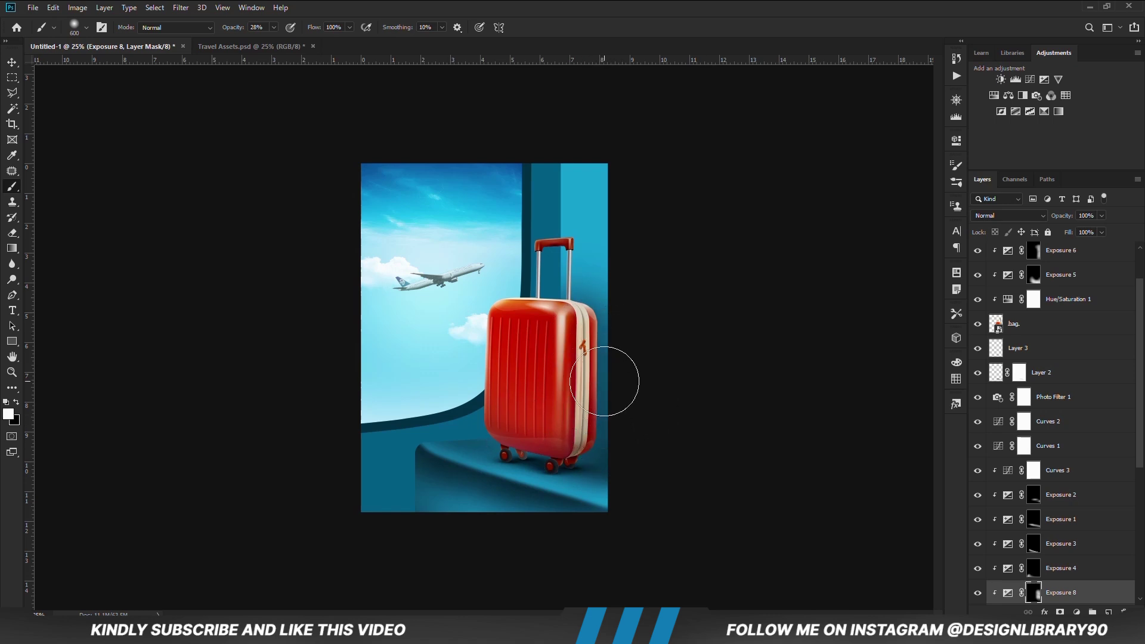
pyautogui.press('0')
pyautogui.press('4')
pyautogui.press('x')
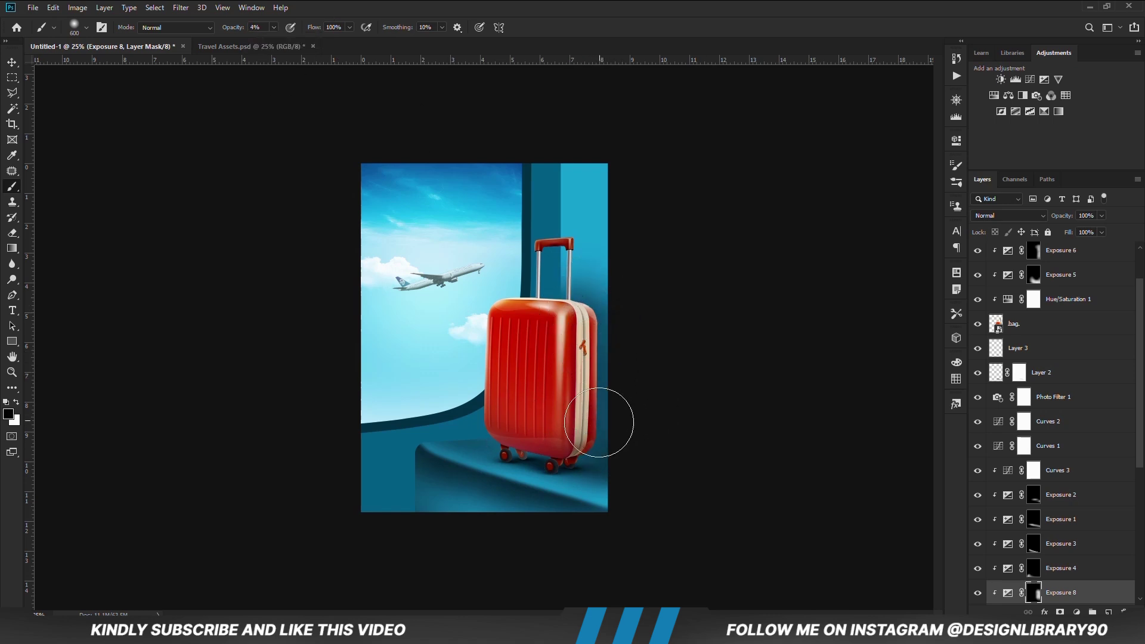
pyautogui.press('v')
pyautogui.click(587, 388)
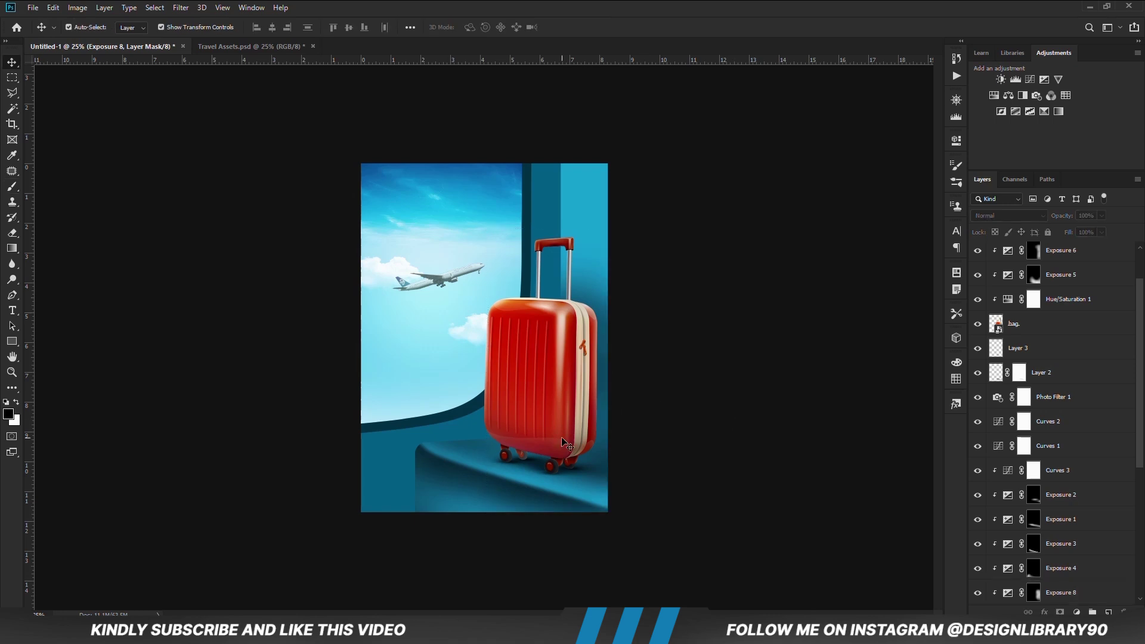
# Step: Add a darkening Exposure adjustment above Exposure 5, clipped to the suitcase layer, and invert its mask
pyautogui.click(1022, 327)
pyautogui.click(1061, 282)
pyautogui.click(1076, 612)
pyautogui.click(1068, 474)
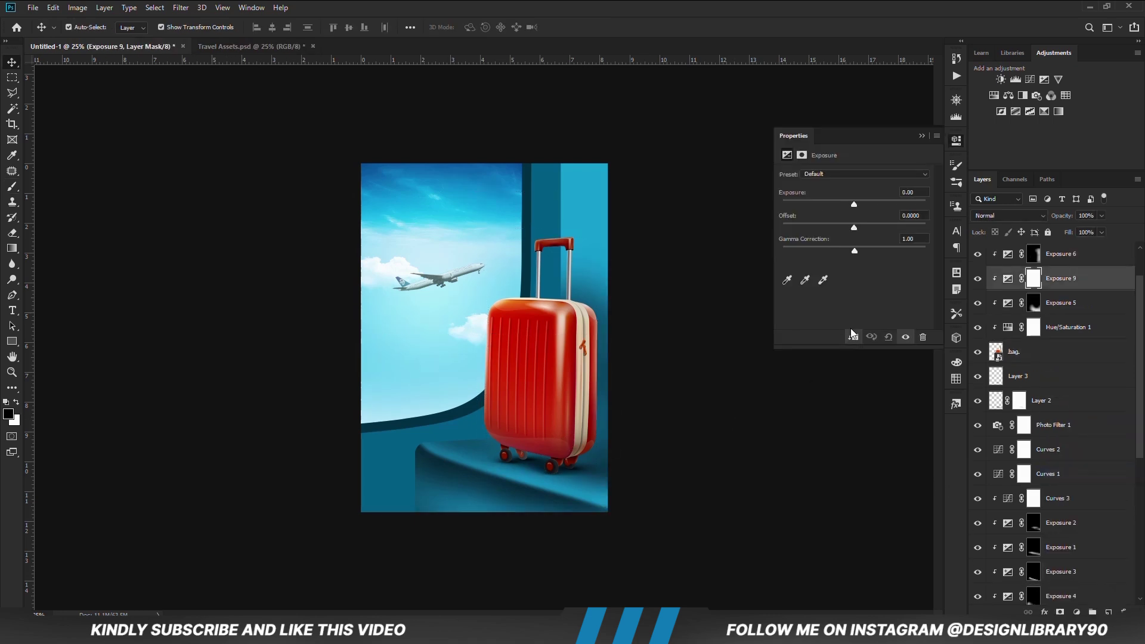
pyautogui.moveTo(854, 204); pyautogui.dragTo(813, 204)
pyautogui.hotkey('ctrl', 'i')
# Step: Paint white over the suitcase's wheels on the Exposure 9 mask with a 175 px brush at 24% opacity
pyautogui.press('b')
pyautogui.press('x')
pyautogui.press('[')
pyautogui.click(273, 26)
pyautogui.click(282, 44)
pyautogui.click(351, 16)
pyautogui.moveTo(525, 462); pyautogui.dragTo(497, 461)
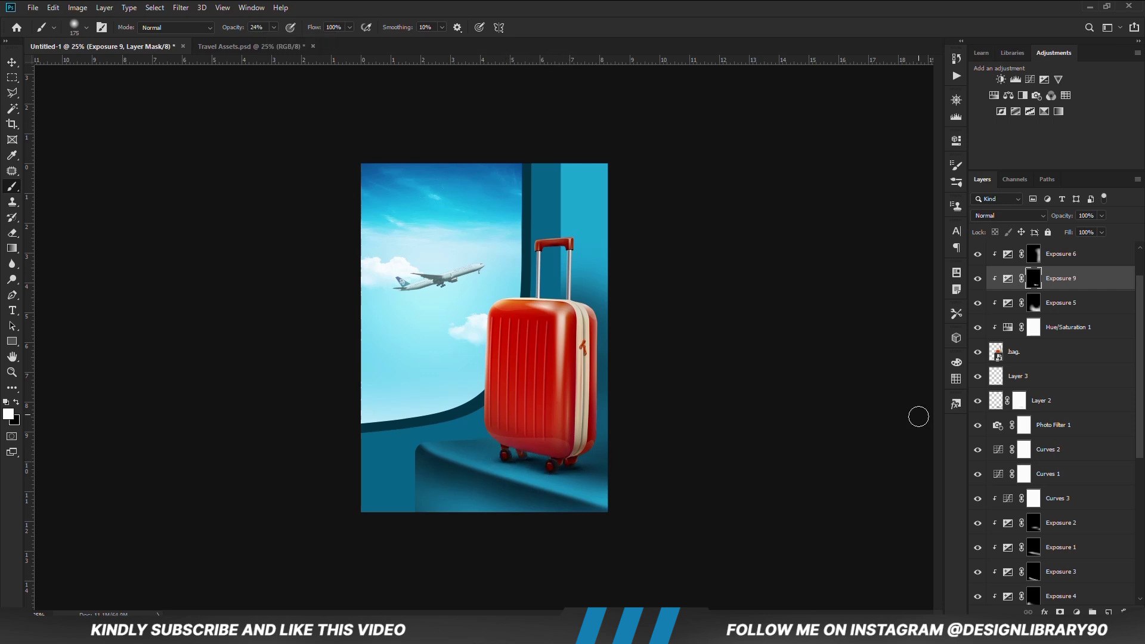
# Step: Soften the wheel shading on the Exposure 9 mask with a 400 px brush at 6% opacity and deselect the layer
pyautogui.press('0')
pyautogui.press('6')
pyautogui.press(']')
pyautogui.press(']')
pyautogui.press(']')
pyautogui.press('v')
pyautogui.click(722, 437)
pyautogui.press('x')
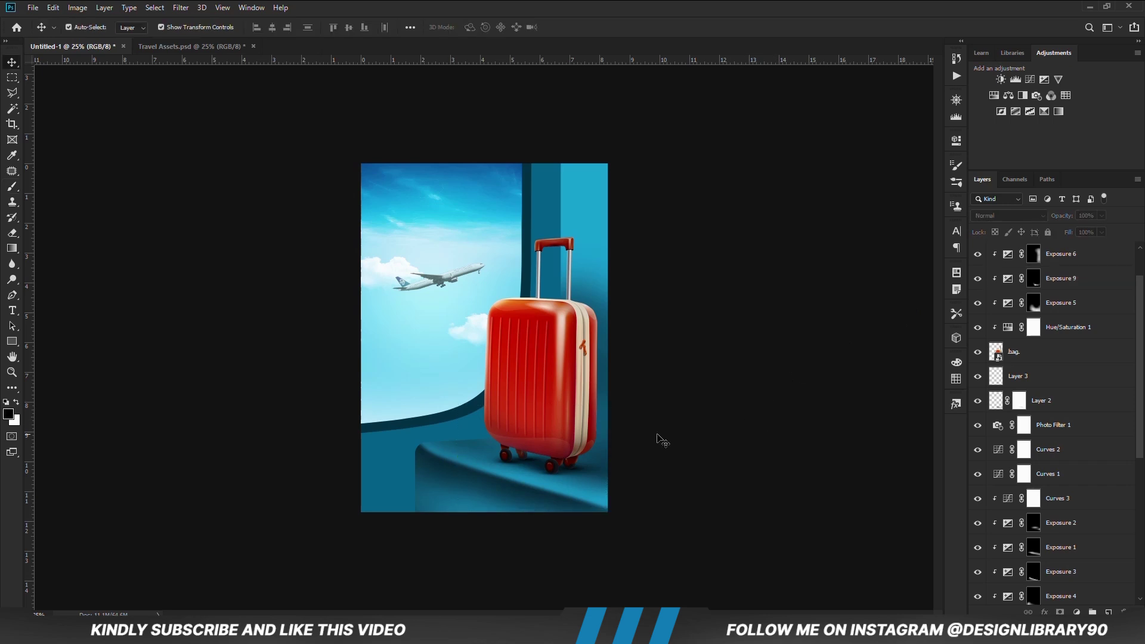
# Step: Touch up the Exposure 8 mask beside the suitcase's right edge with the 400 px brush at 6% opacity
pyautogui.click(595, 303)
pyautogui.click(975, 596)
pyautogui.press('b')
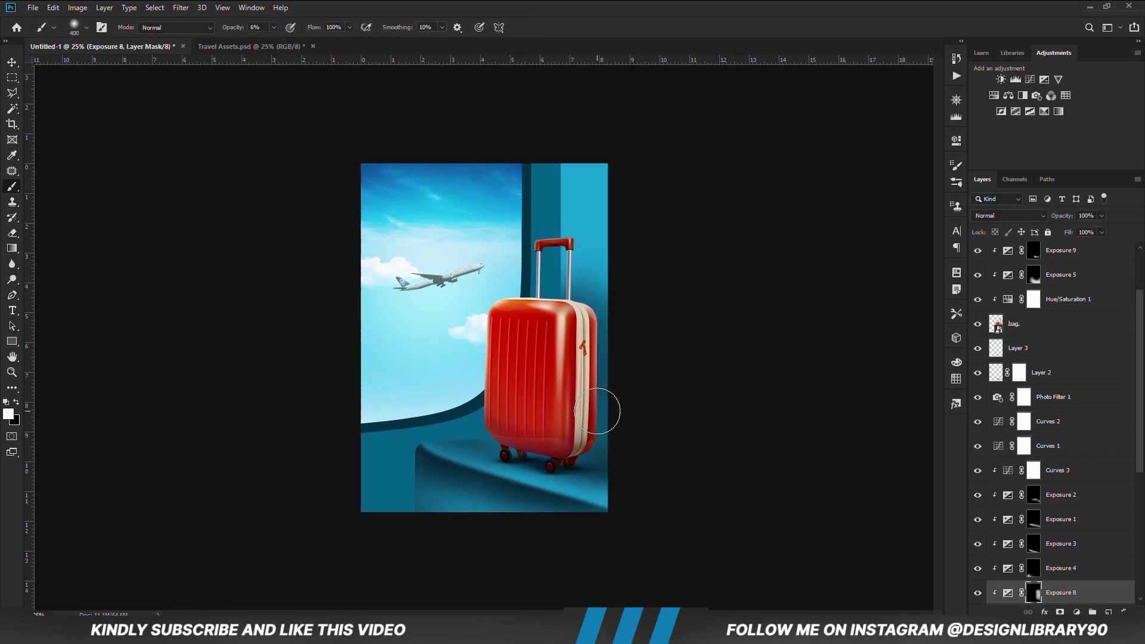
pyautogui.press('v')
pyautogui.click(733, 427)
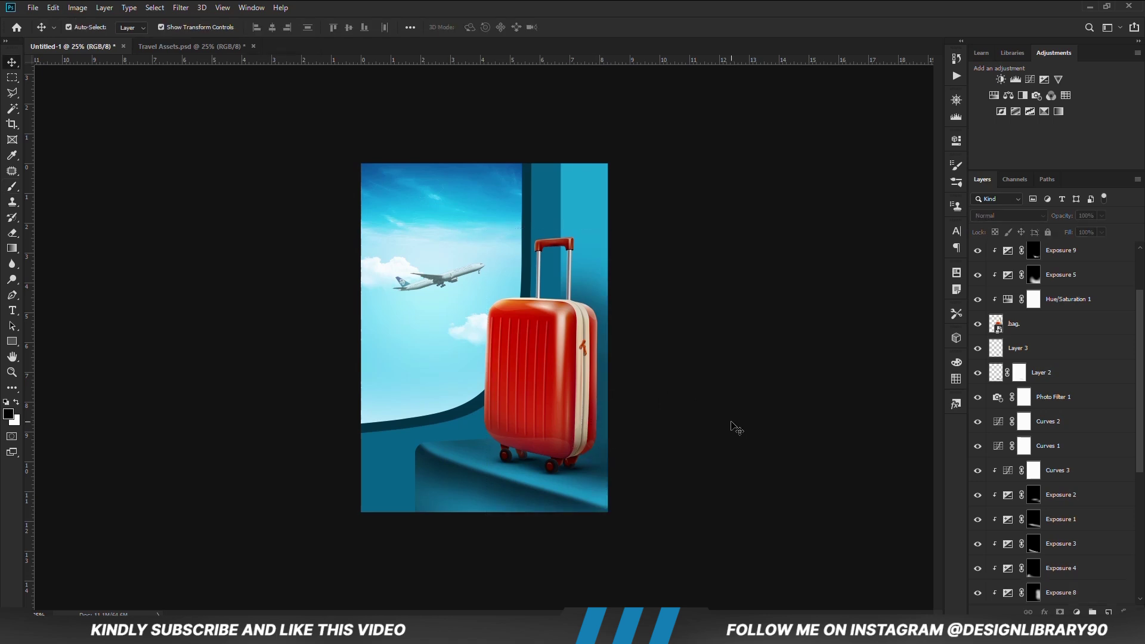
# Step: Add an Exposure adjustment of -1.94 directly above layer 3, clipped to it, and invert its mask
pyautogui.scroll(2, 1044, 406)
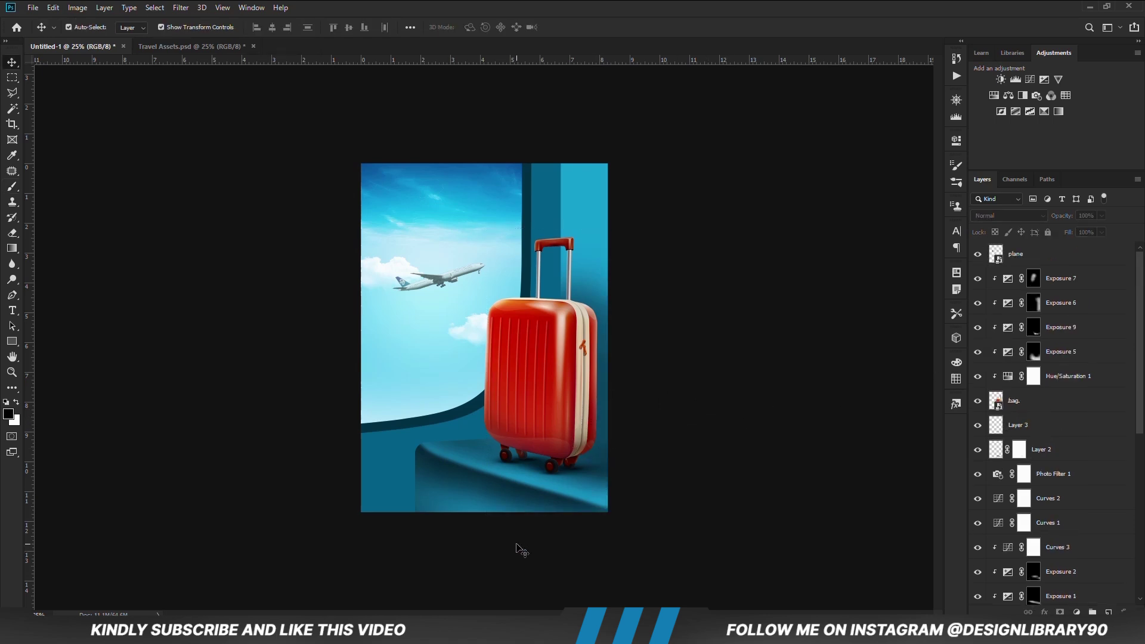
pyautogui.scroll(-5, 1037, 572)
pyautogui.click(1036, 572)
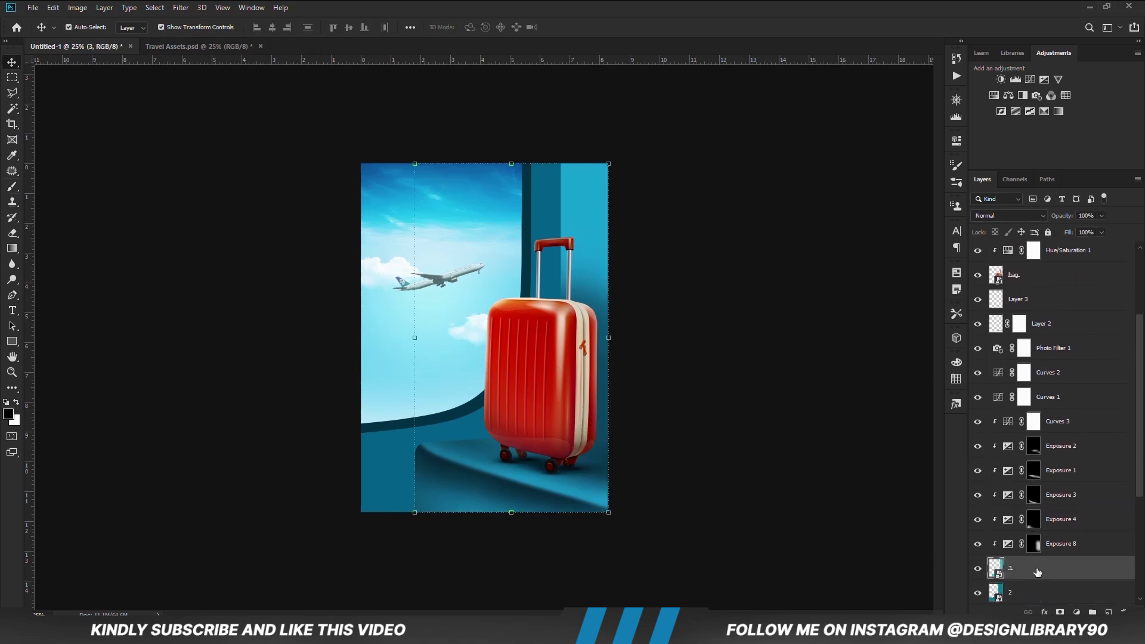
pyautogui.click(1076, 611)
pyautogui.click(1073, 464)
pyautogui.moveTo(853, 204); pyautogui.dragTo(833, 204)
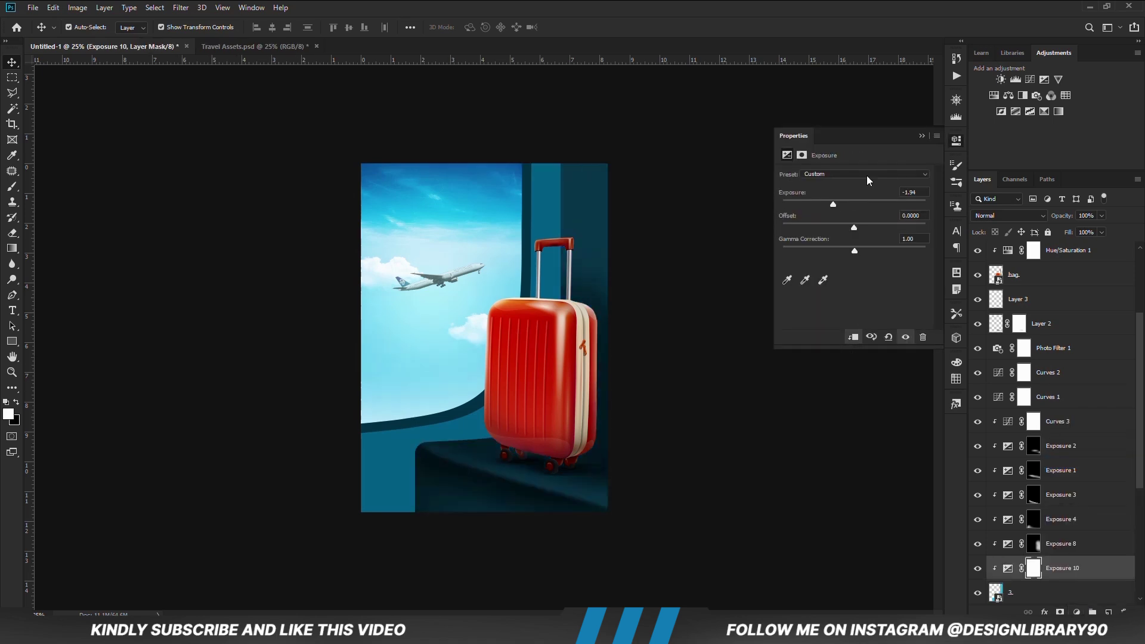
pyautogui.click(924, 138)
pyautogui.hotkey('ctrl', 'i')
# Step: Paint soft shading at the platform's lower-left edge on the Exposure 10 mask with an enlarged brush at 30% and 18% opacity
pyautogui.press('b')
pyautogui.click(274, 27)
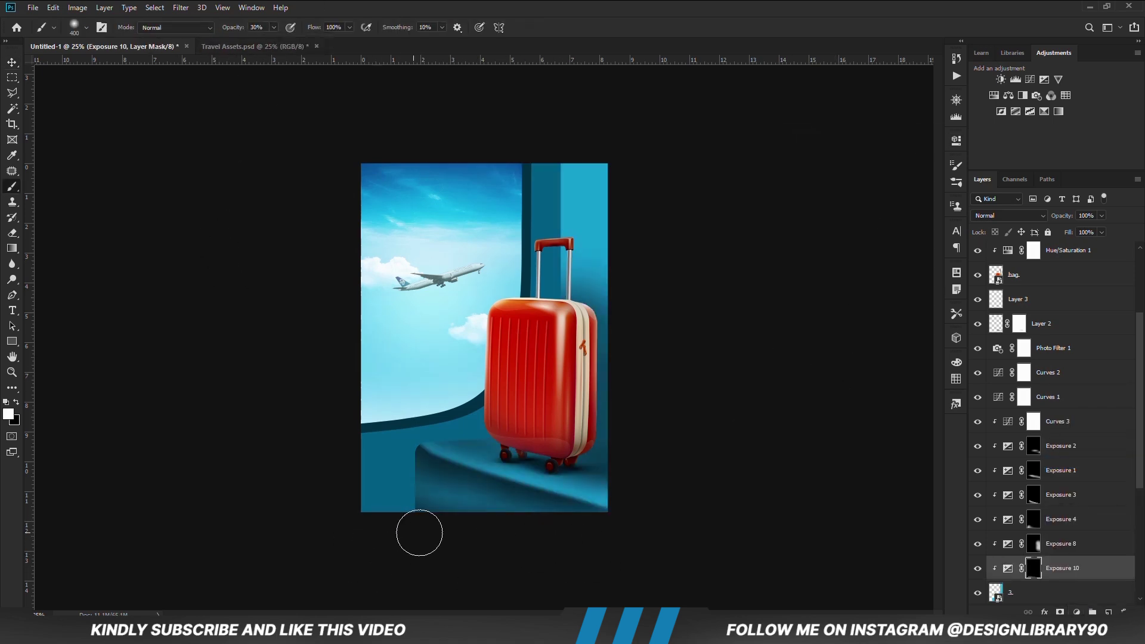
pyautogui.press(']')
pyautogui.press('x')
pyautogui.press('1')
pyautogui.press('8')
pyautogui.press('x')
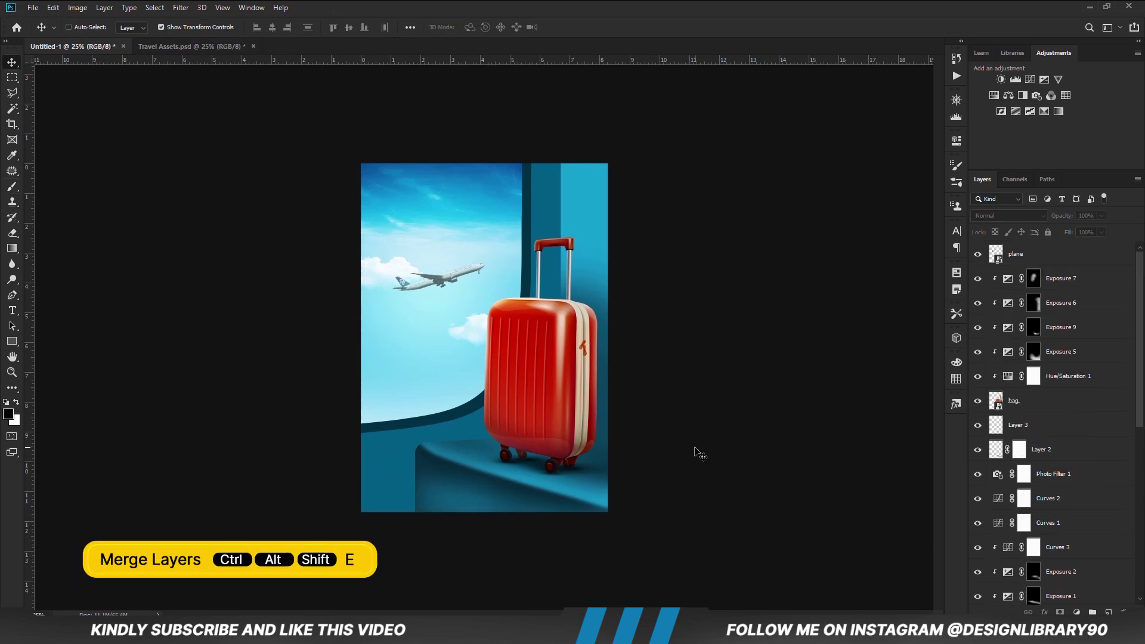